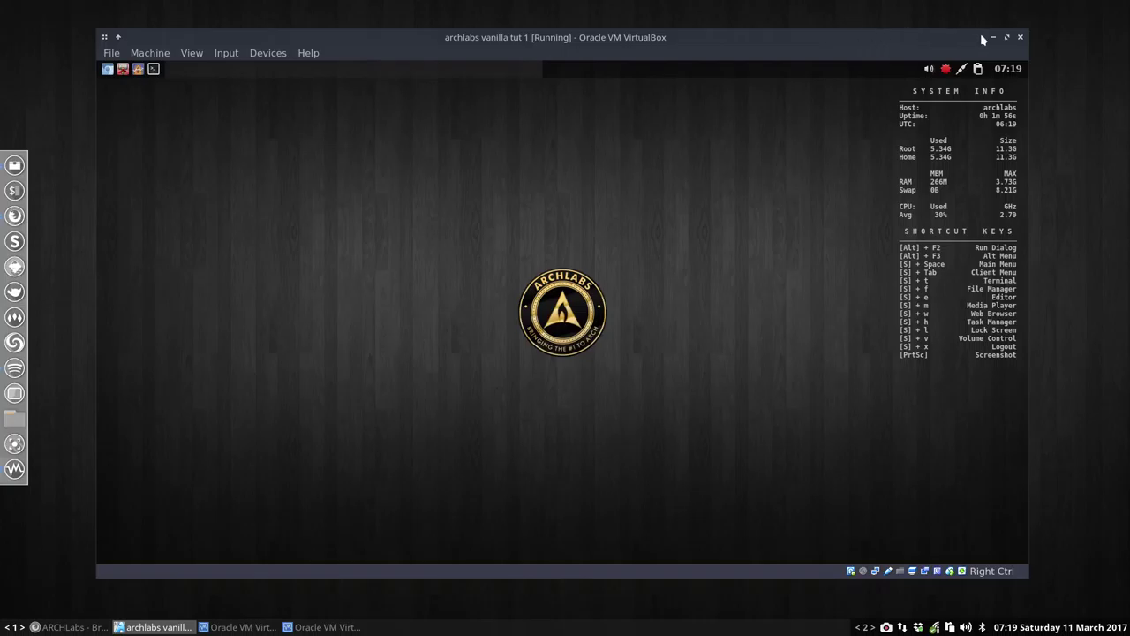
- Move the VirtualBox window down and switch the ArchLabs VM to full-screen mode
mouse_move(989, 40)
mouse_down()
mouse_move(993, 512)
mouse_move(928, 192)
mouse_move(984, 68)
mouse_move(968, 38)
mouse_up()
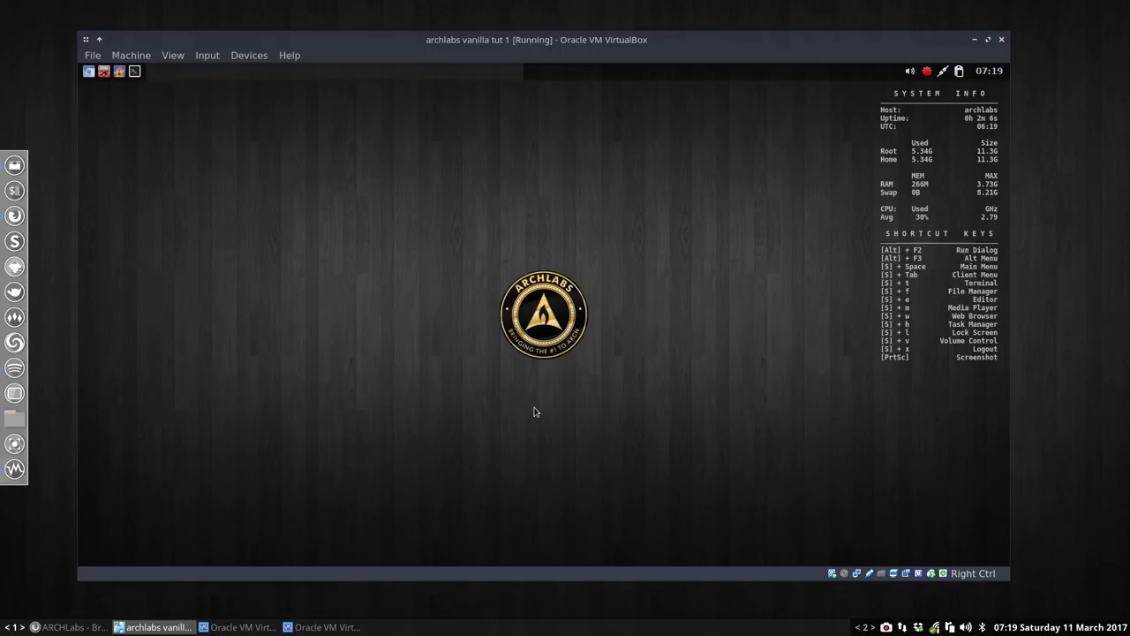
click(173, 54)
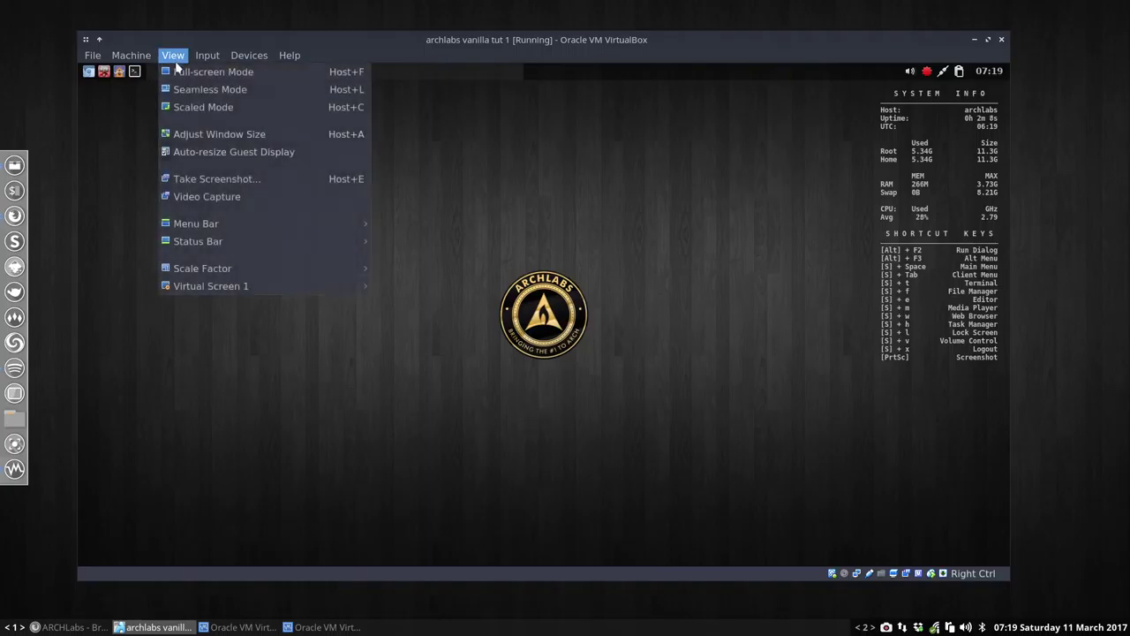
click(212, 71)
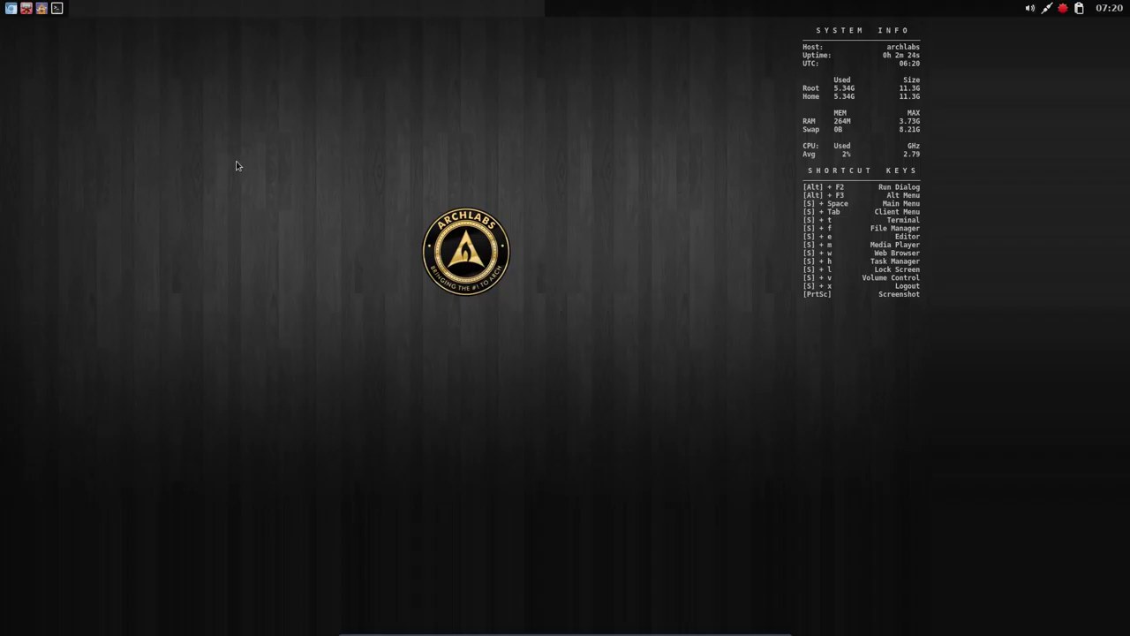
right_click(288, 153)
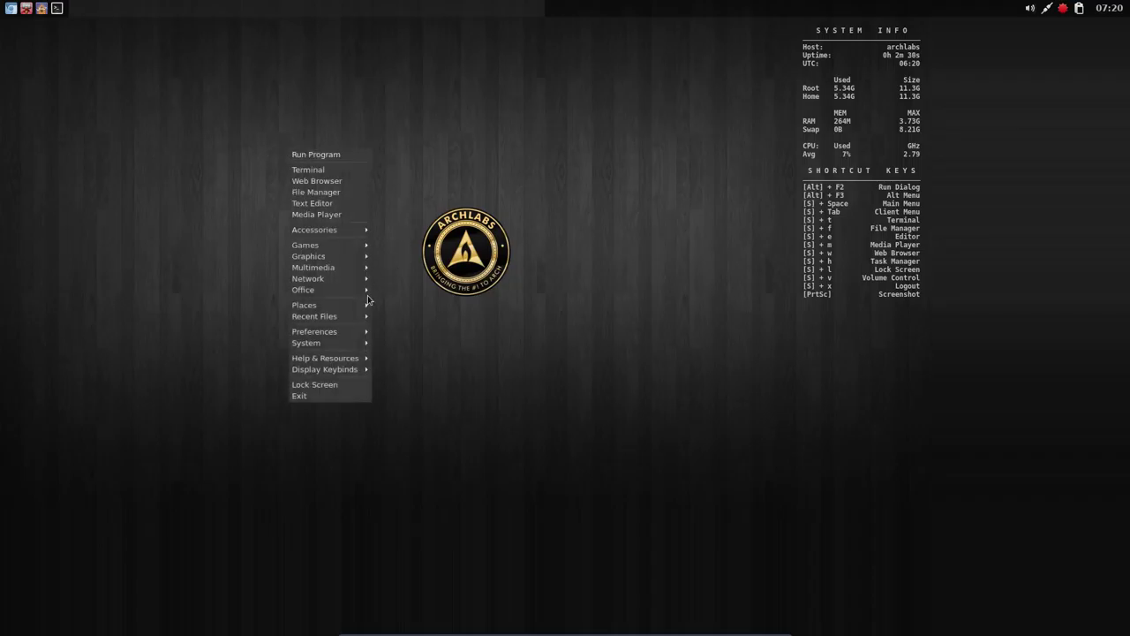
mouse_move(342, 333)
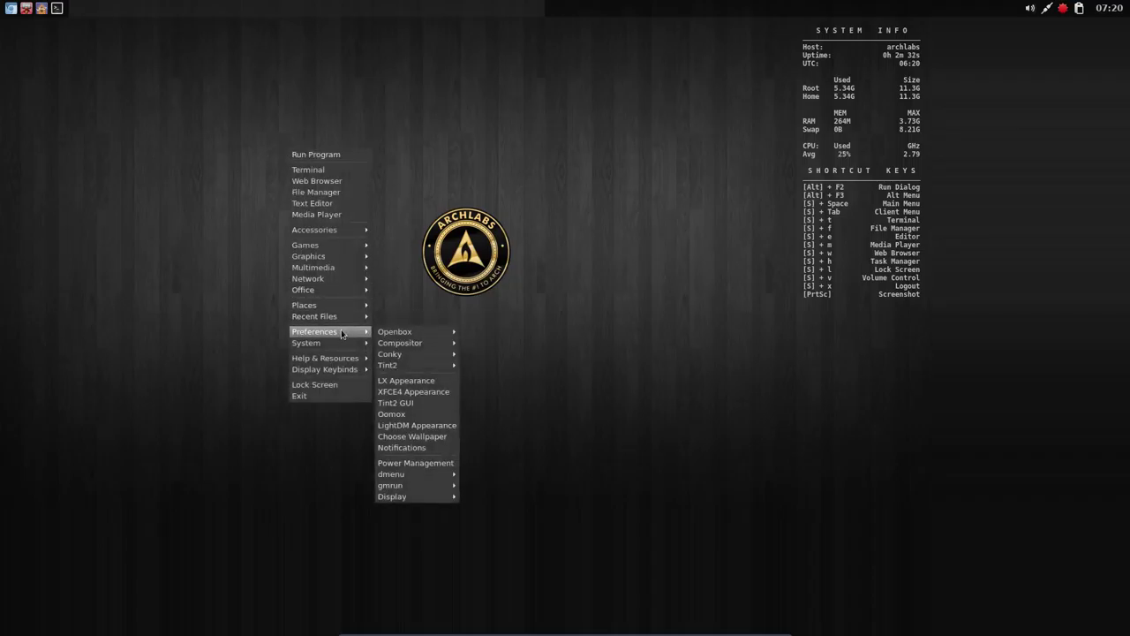
mouse_move(410, 332)
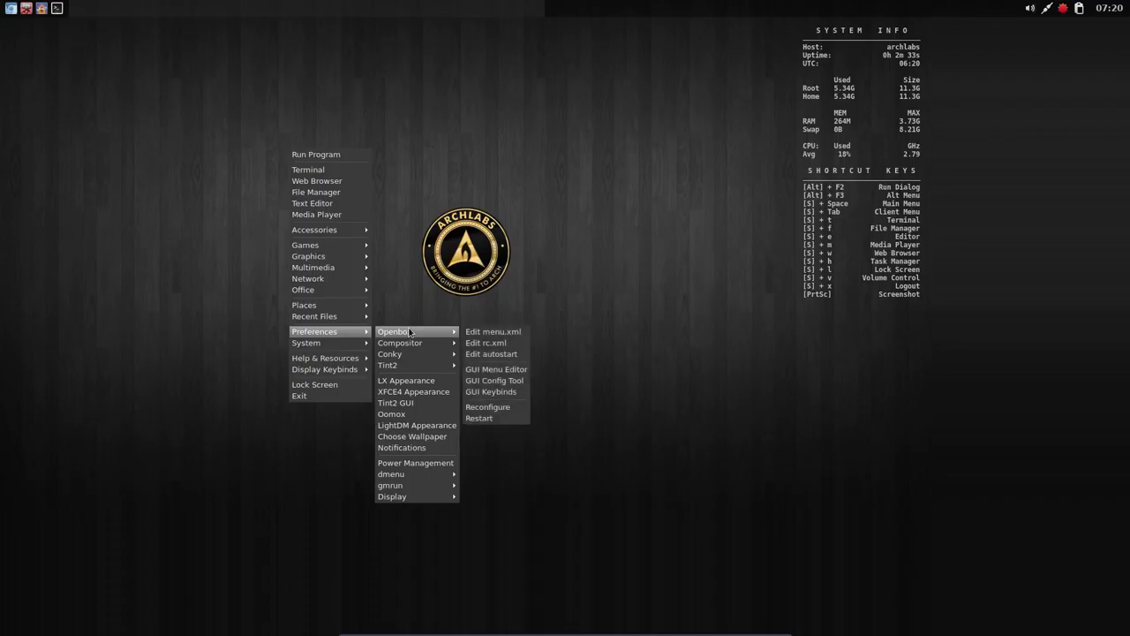
- Launch the Openbox configuration tool on the right and LXAppearance at the top-left
click(495, 381)
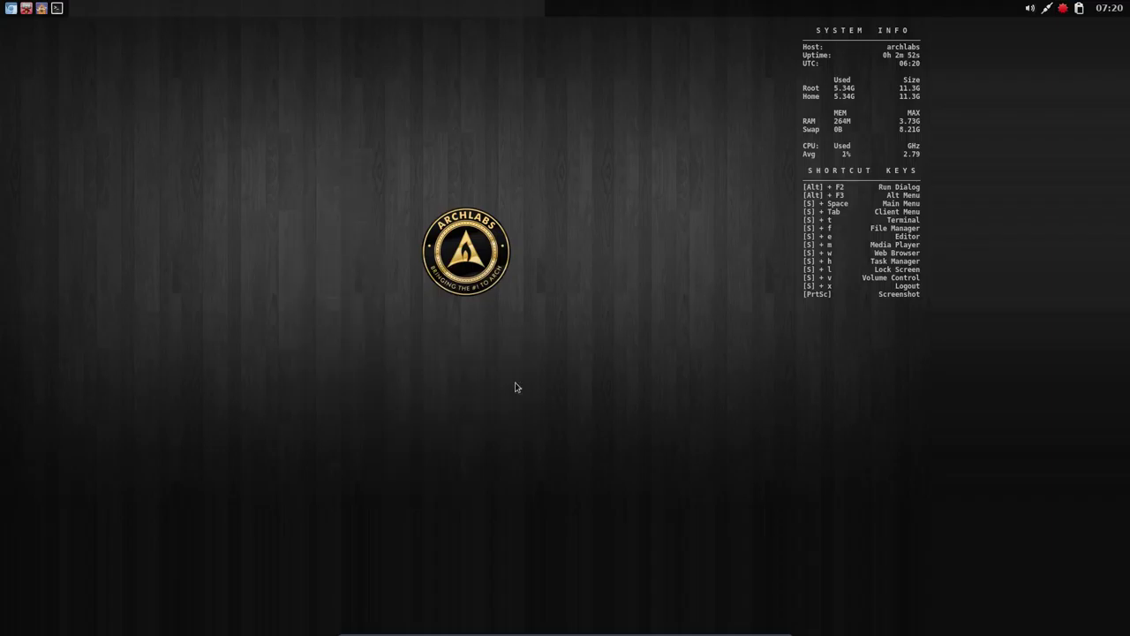
drag(485, 172, 988, 228)
right_click(156, 188)
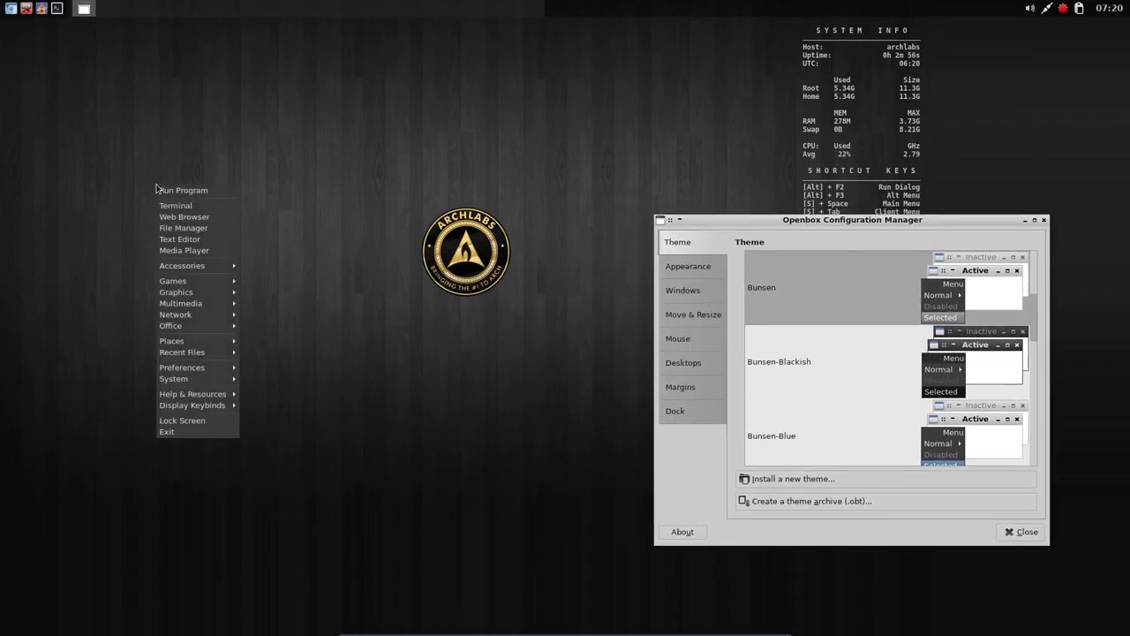
mouse_move(190, 371)
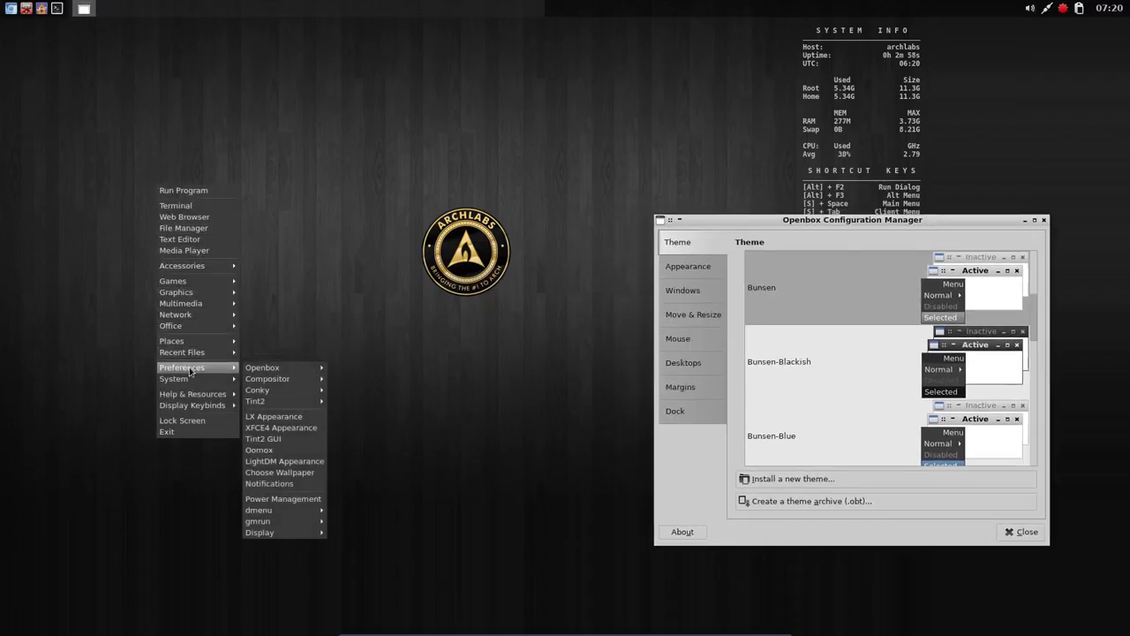
click(272, 419)
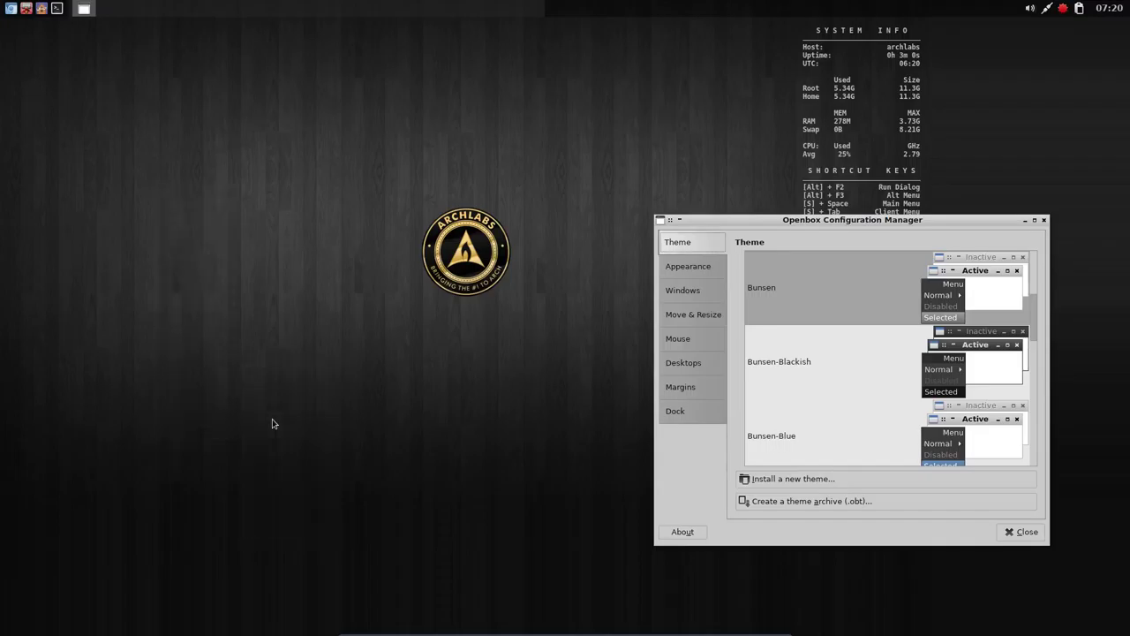
drag(294, 185, 271, 41)
- Launch XFCE4 Appearance from the desktop menu and place it at the lower-left
right_click(220, 507)
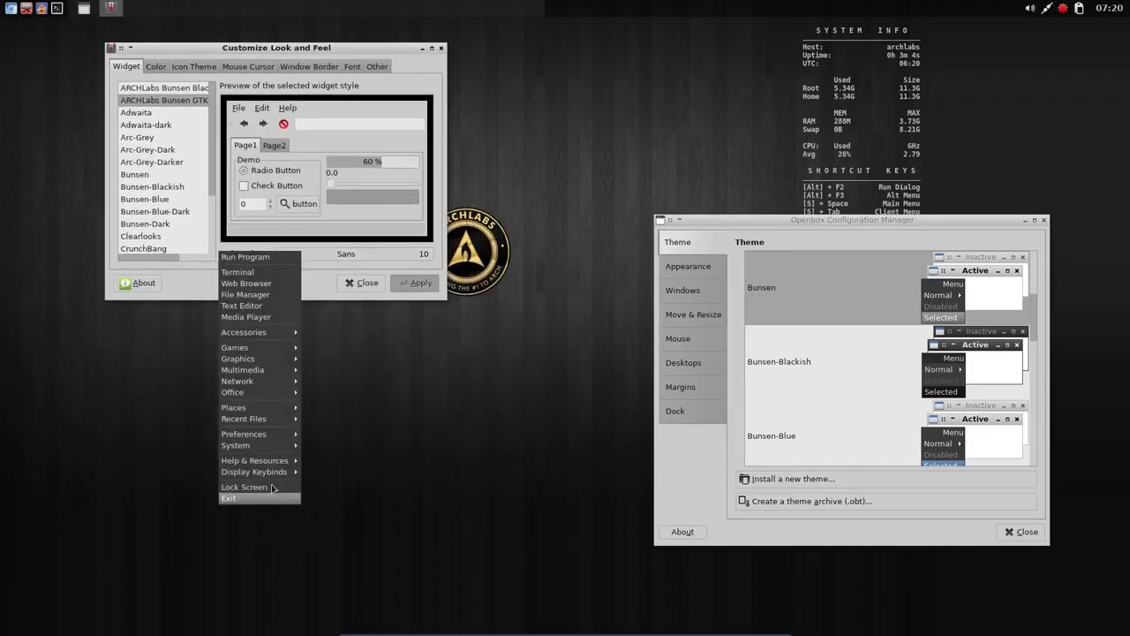
mouse_move(265, 434)
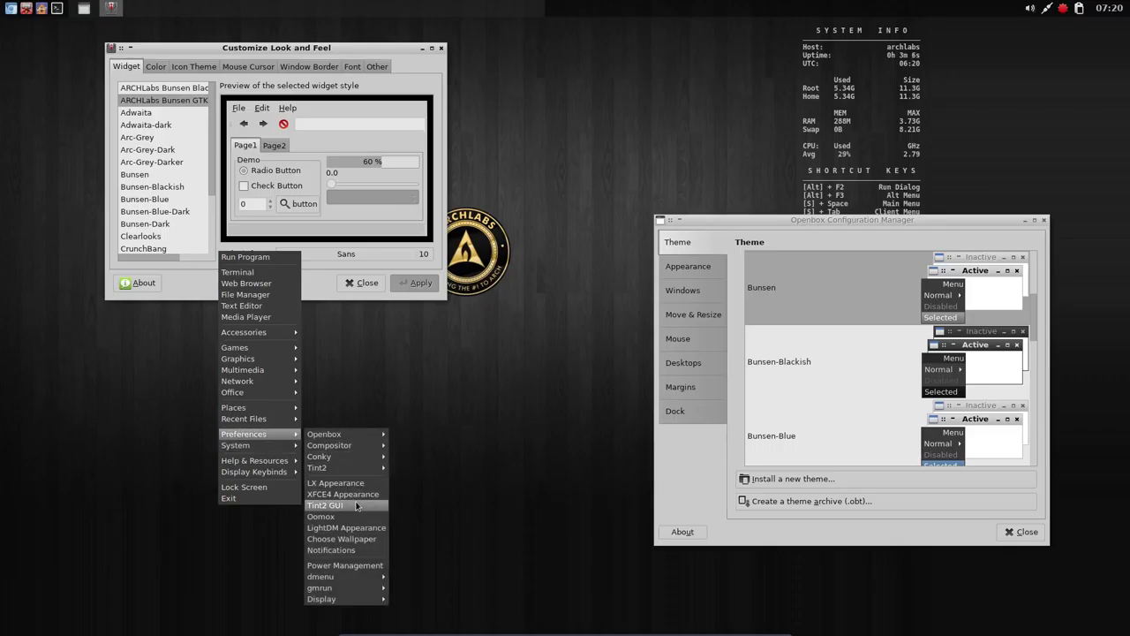
click(358, 499)
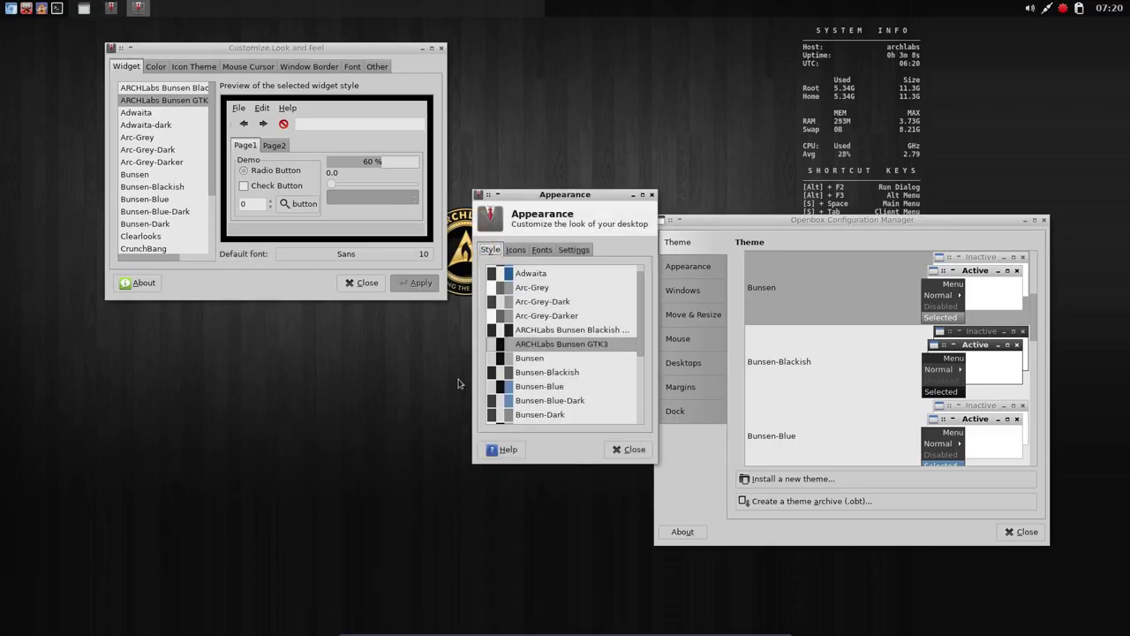
drag(580, 199, 215, 343)
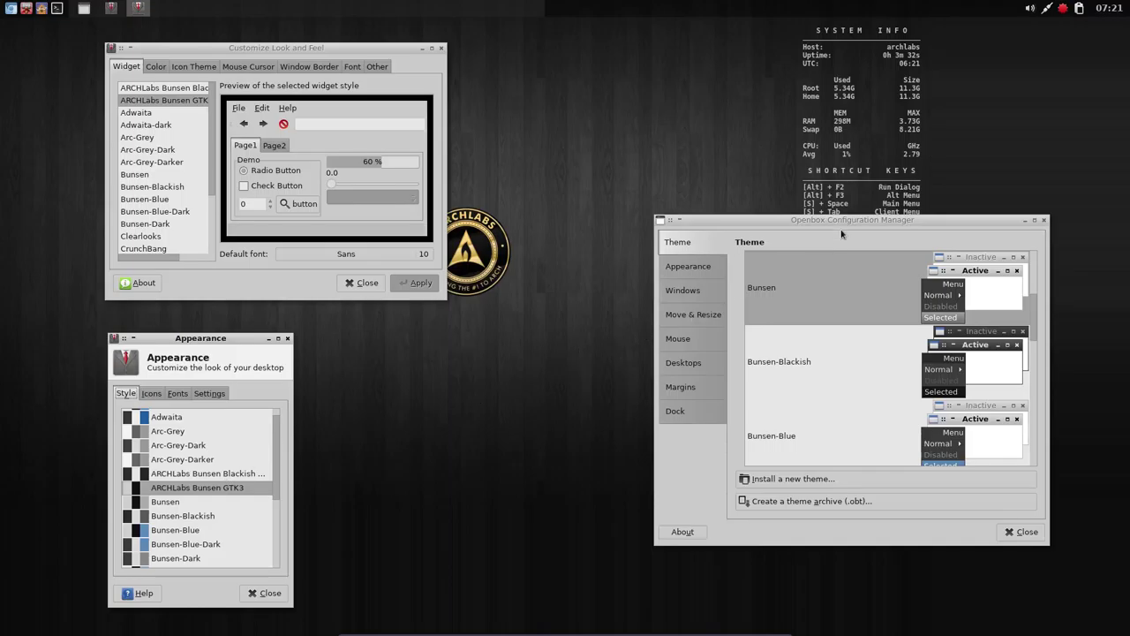
- Try the Bunsen-Blackish, Bunsen-Blue and Bunsen-Blue-Dark window themes, previewing the desktop menu
drag(857, 221, 856, 194)
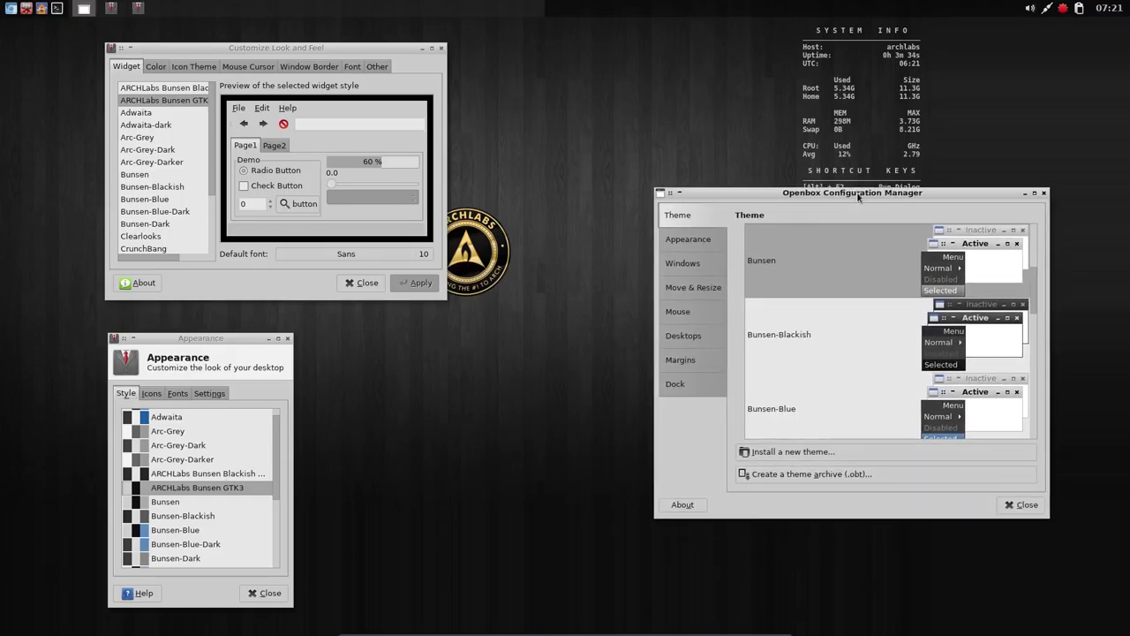
right_click(533, 338)
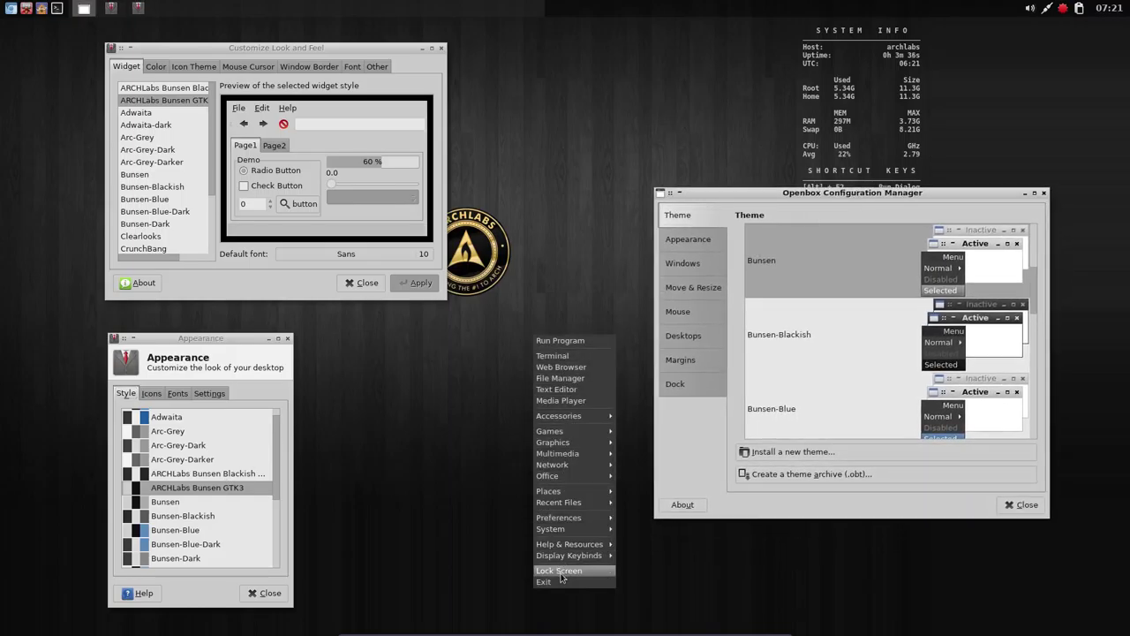
click(911, 328)
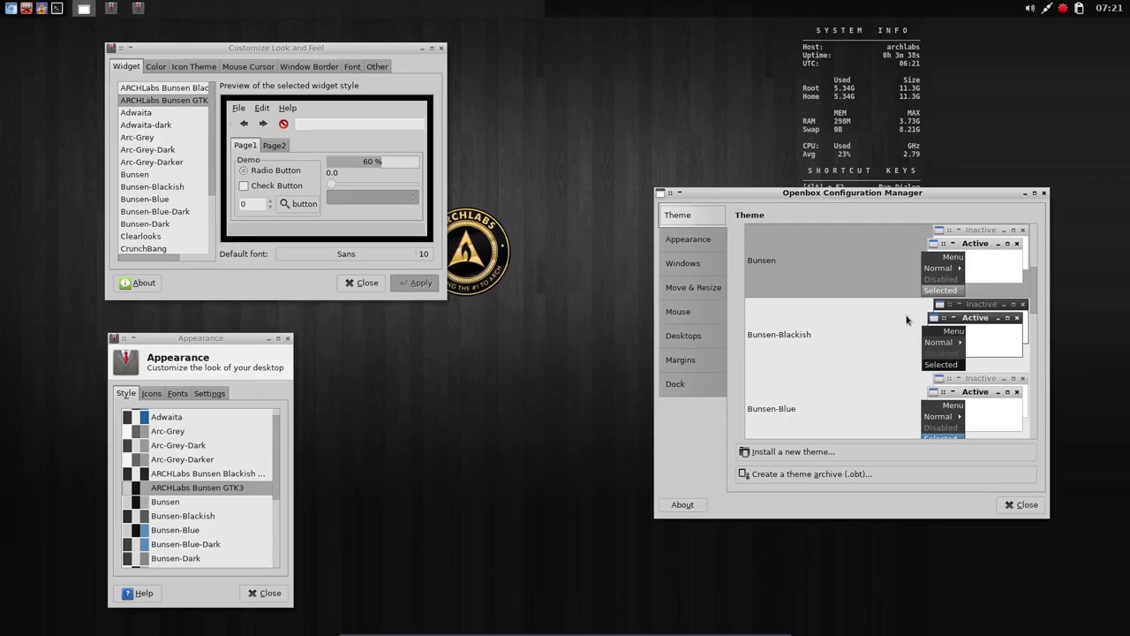
click(908, 319)
click(795, 415)
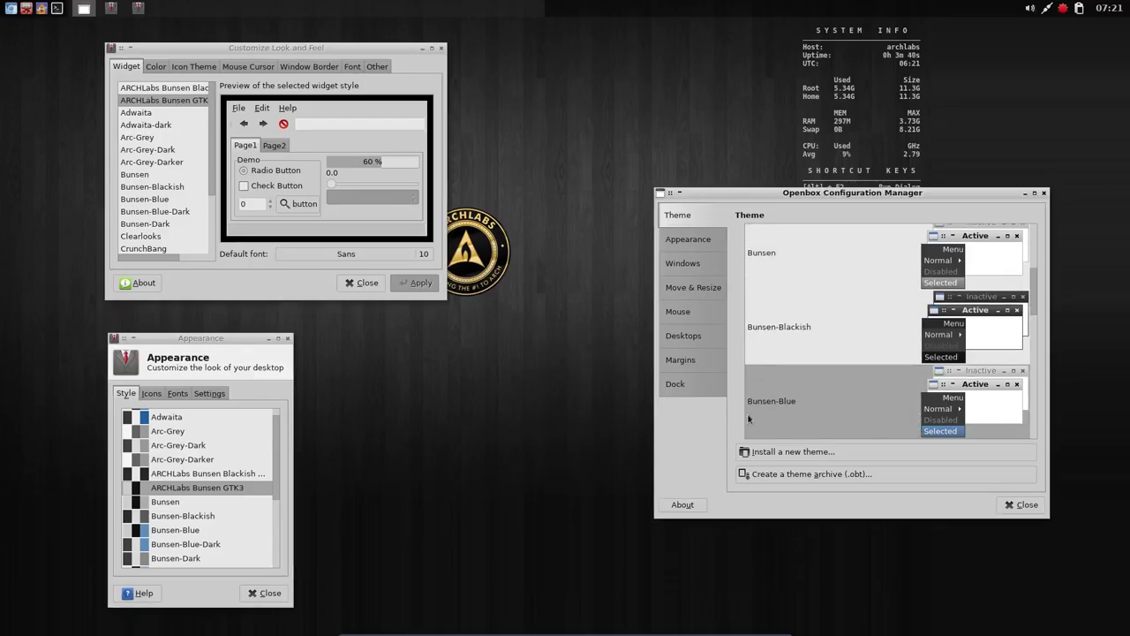
right_click(521, 436)
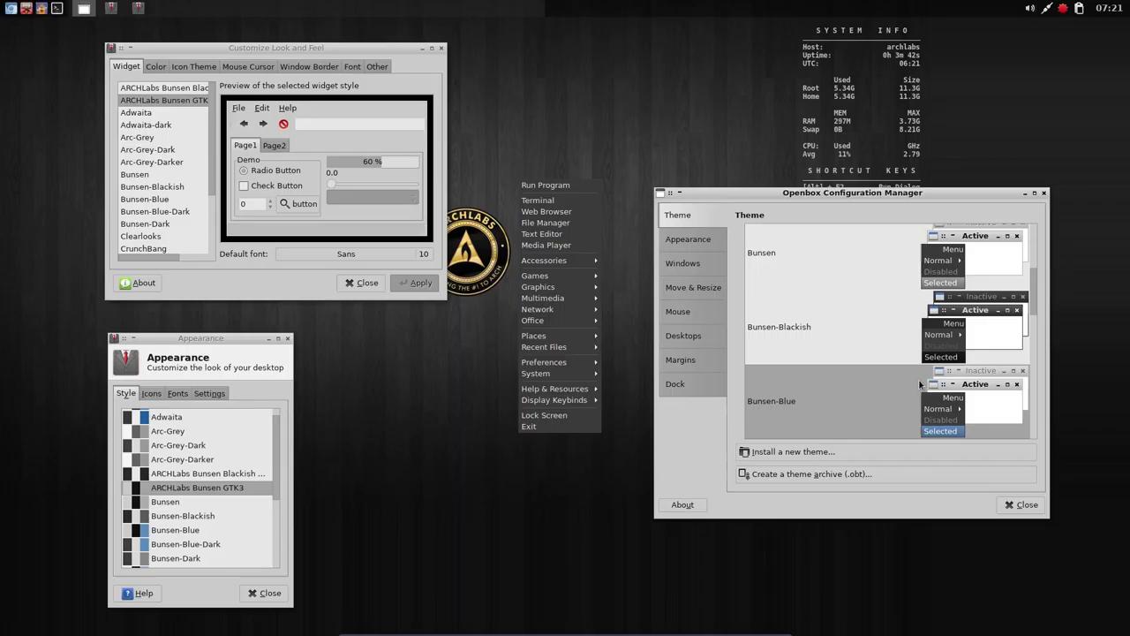
click(896, 394)
click(896, 394)
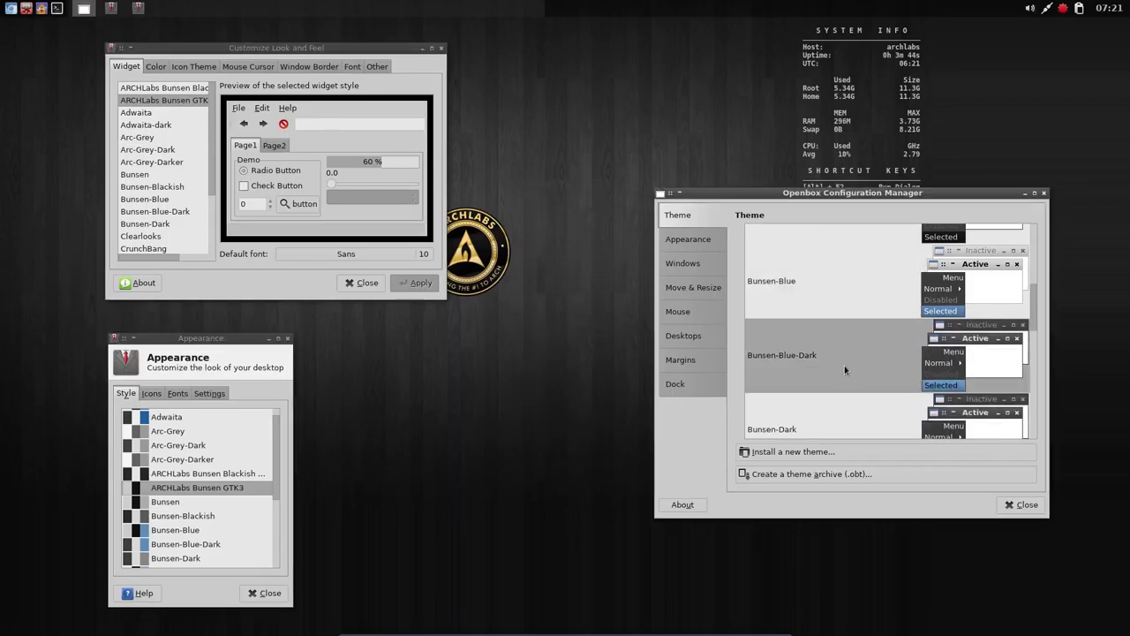
- Try Bunsen-Dark and Clearlooks, then settle on Clearlooks-3.4, previewing each on the desktop menu
click(834, 417)
scroll(839, 406, down, 3)
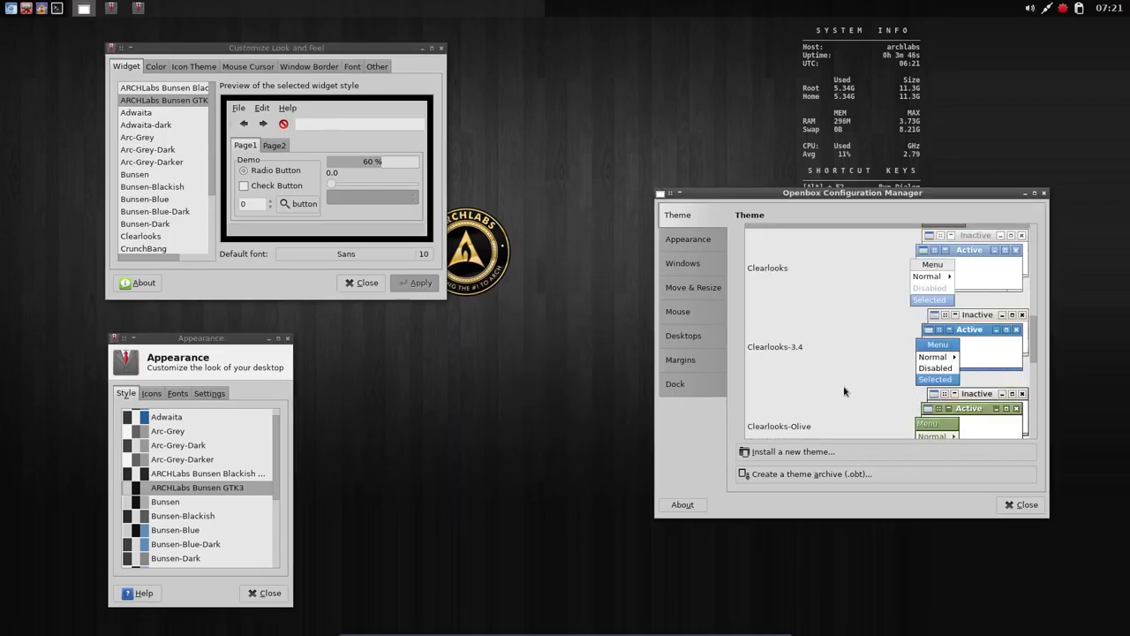
click(826, 283)
right_click(479, 359)
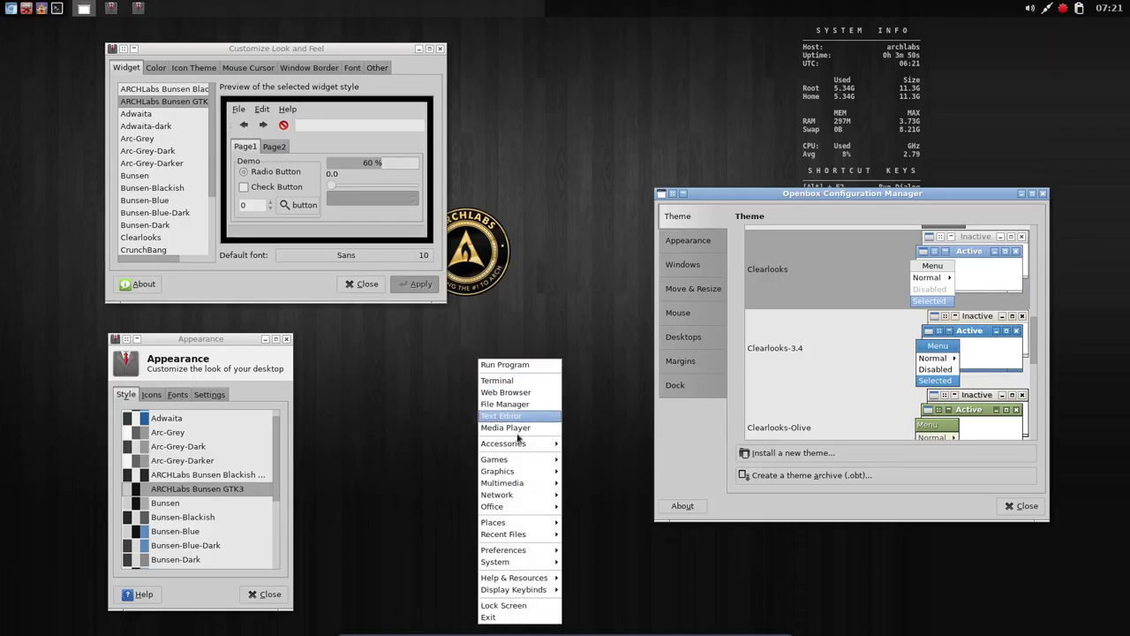
click(572, 176)
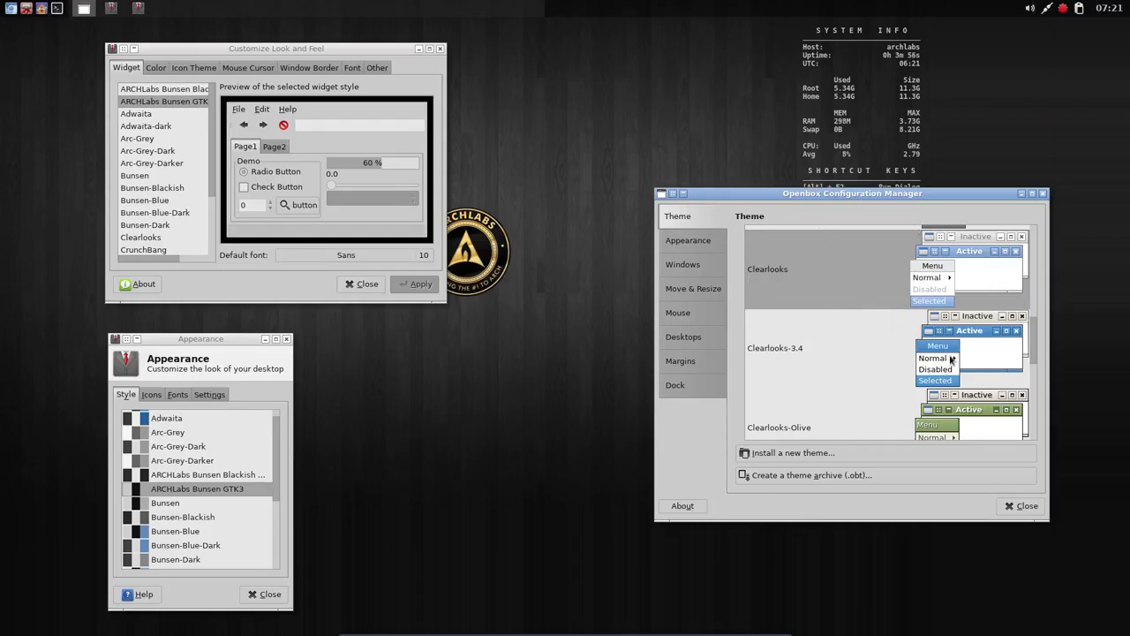
click(892, 361)
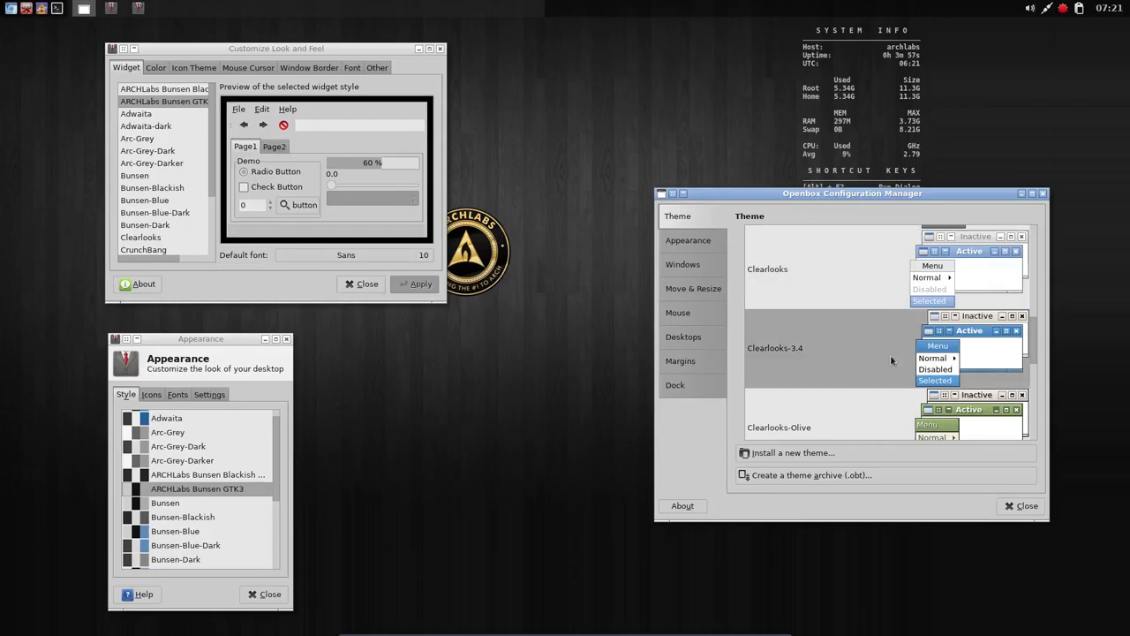
right_click(531, 342)
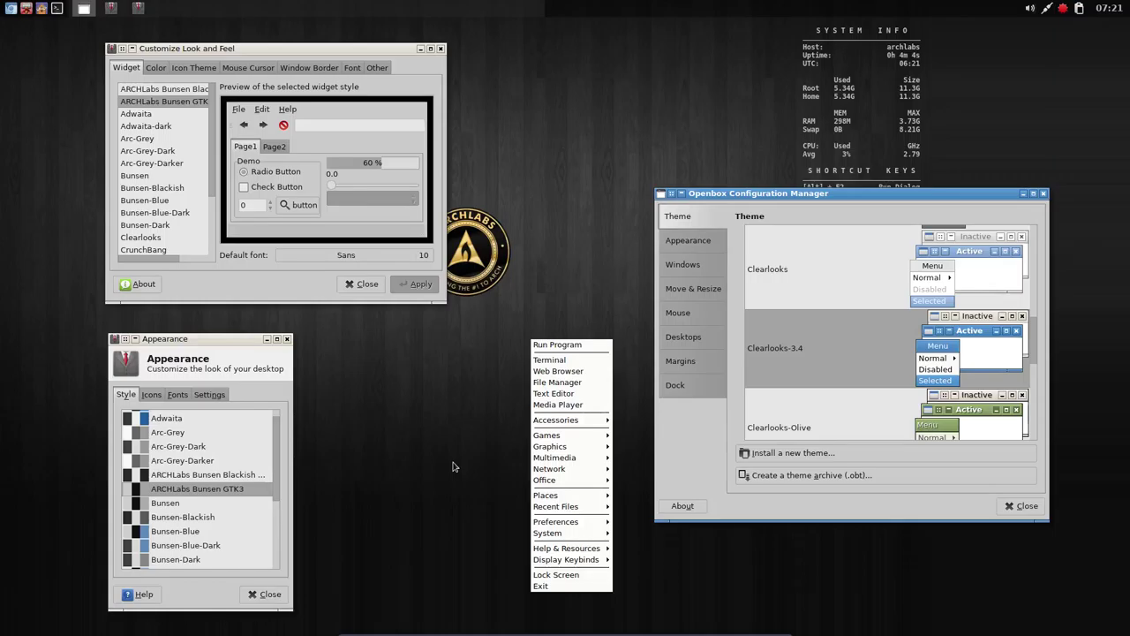
click(529, 288)
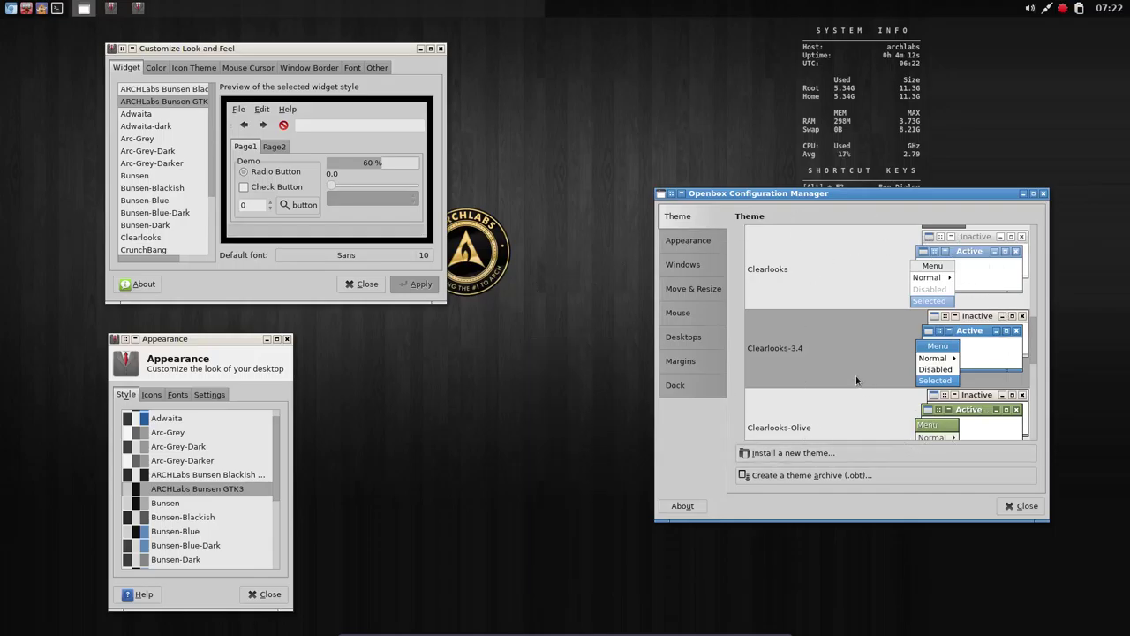
scroll(856, 376, up, 5)
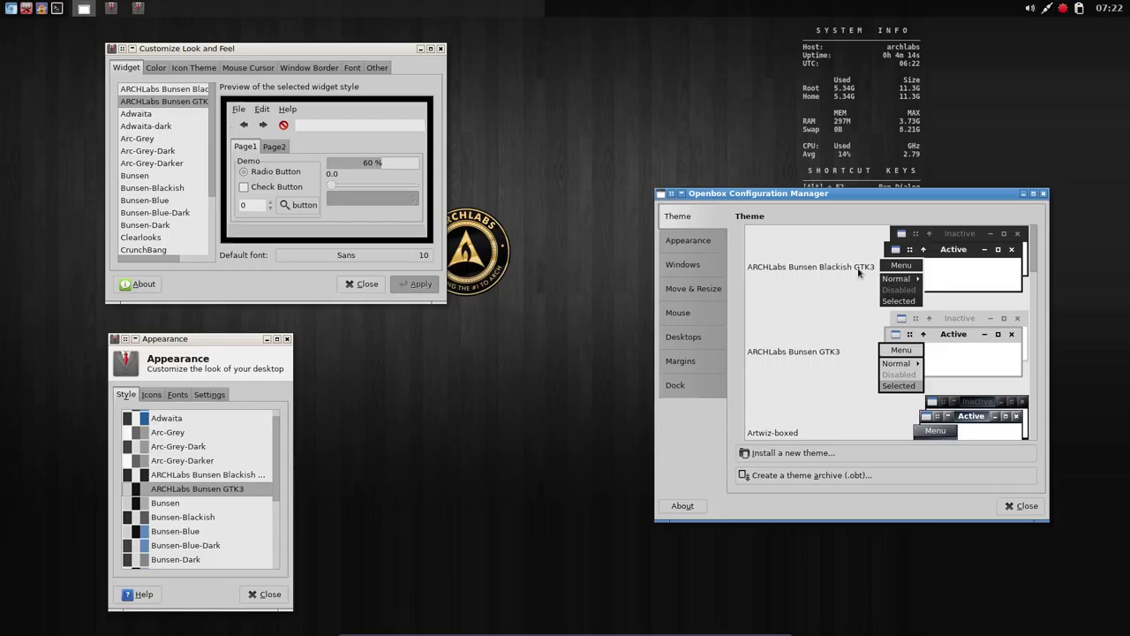
- Check Openbox's appearance settings, then scroll to shade and unshade the window and reach desktop 2
click(689, 246)
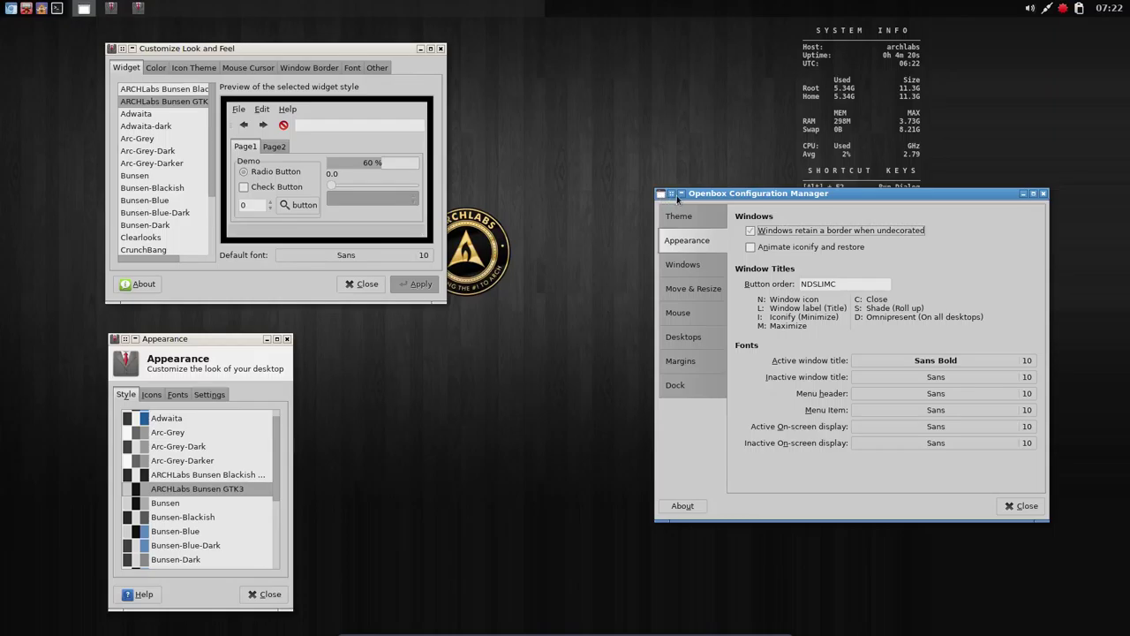
mouse_move(805, 288)
click(670, 196)
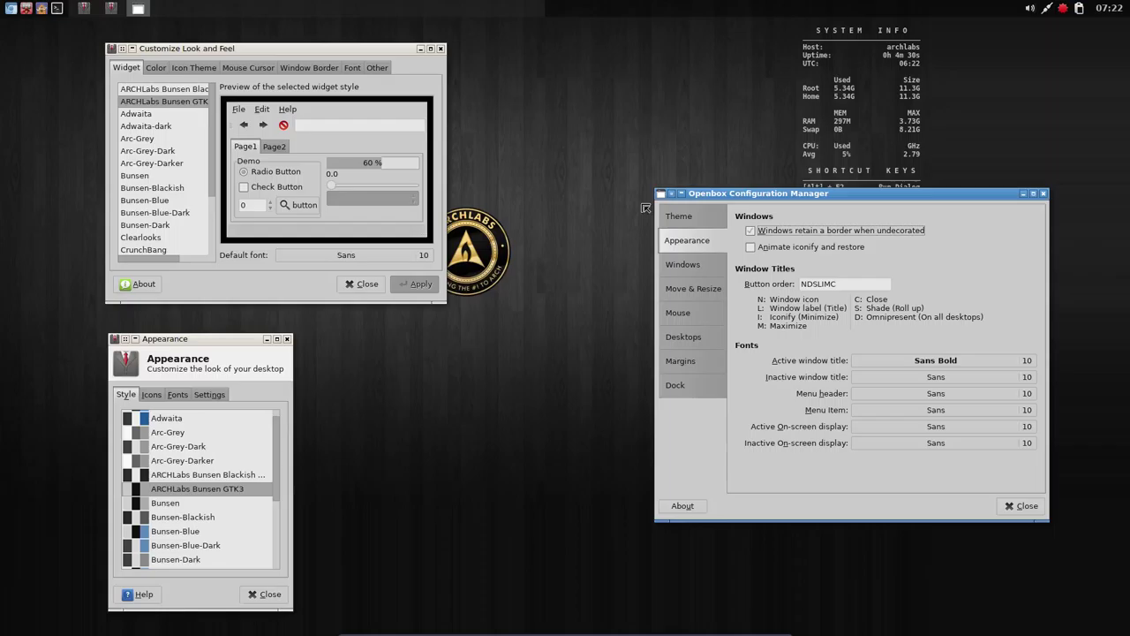
scroll(616, 224, down, 1)
scroll(616, 224, up, 1)
scroll(616, 224, down, 1)
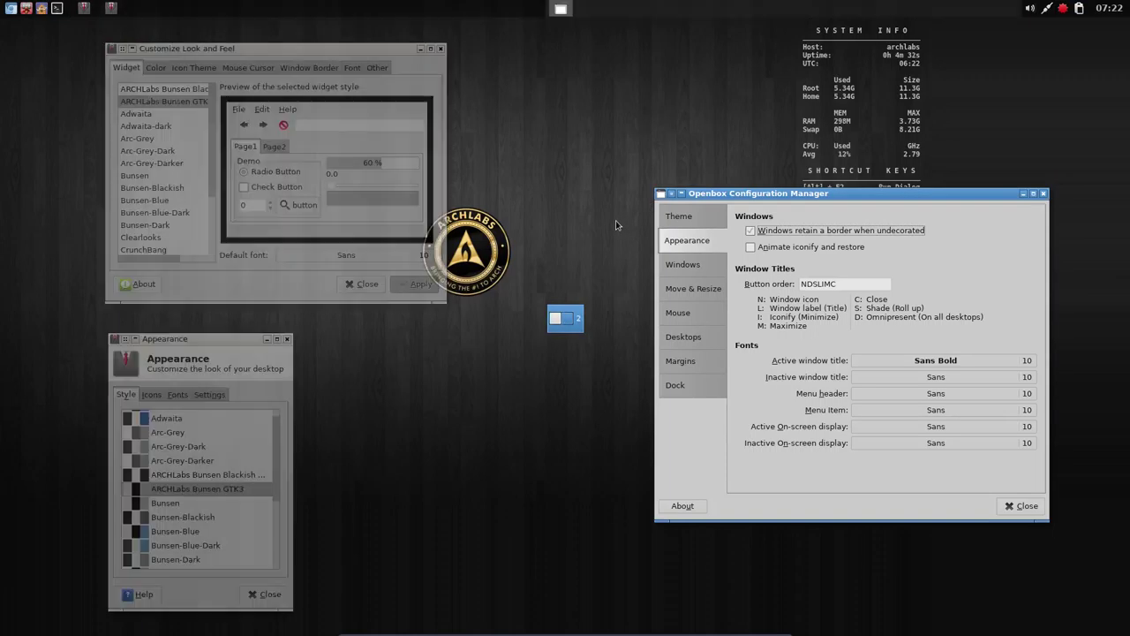
scroll(617, 225, up, 1)
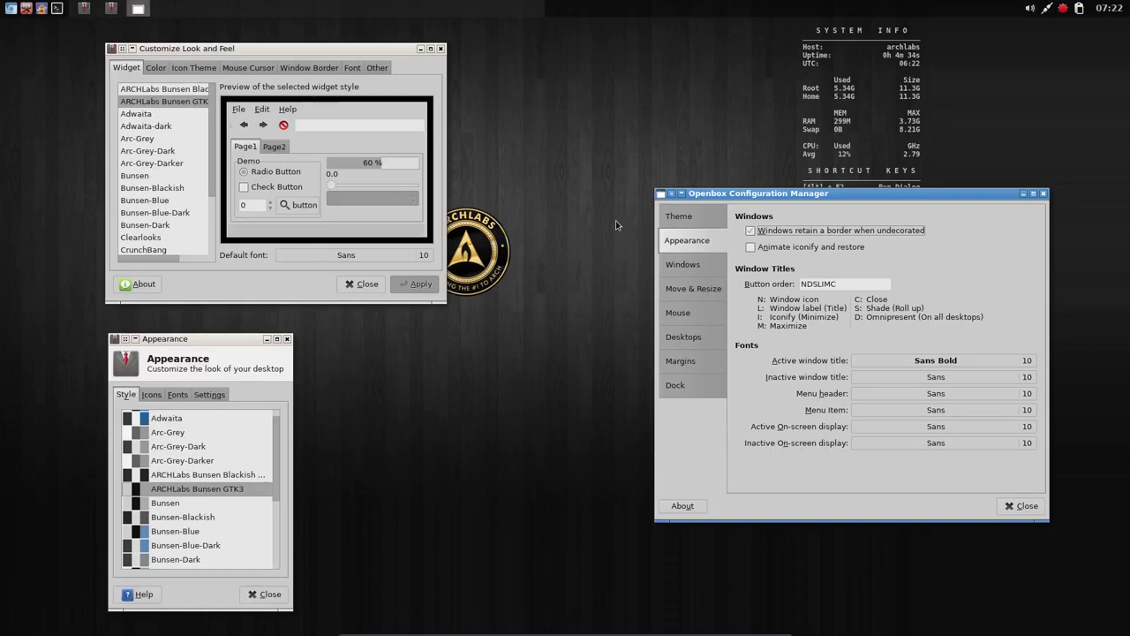
scroll(615, 220, down, 1)
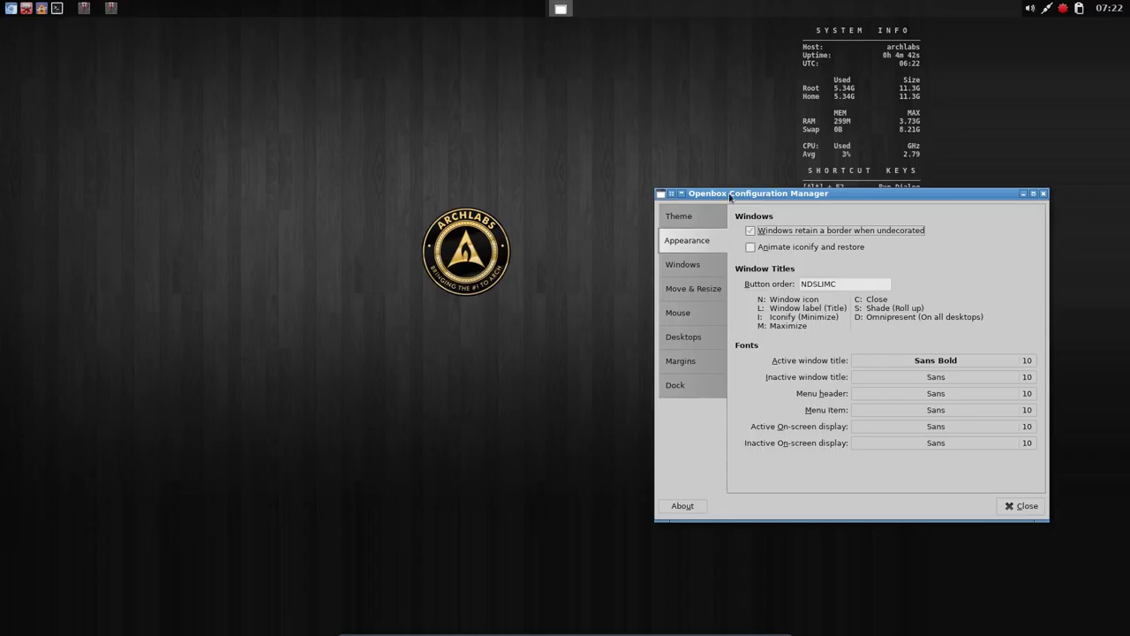
scroll(795, 195, up, 1)
scroll(795, 195, down, 1)
scroll(796, 195, up, 1)
scroll(796, 195, down, 1)
- Return to desktop 1, centre the Look and Feel window, and view then close About
double_click(764, 198)
double_click(763, 197)
scroll(615, 219, up, 1)
scroll(615, 219, up, 1)
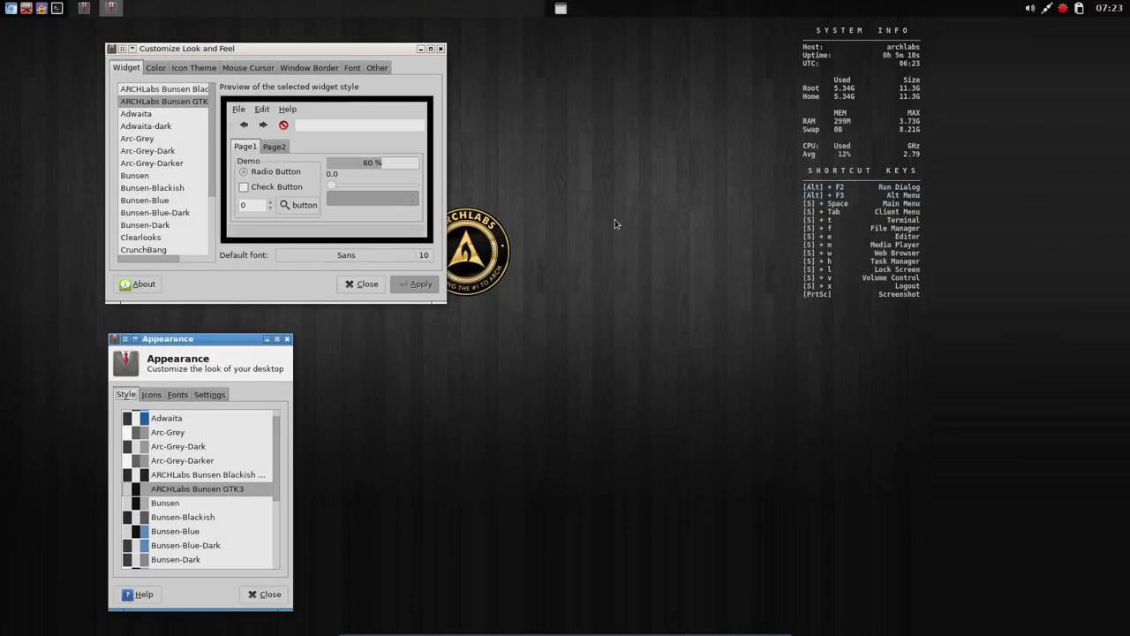
drag(298, 50, 632, 184)
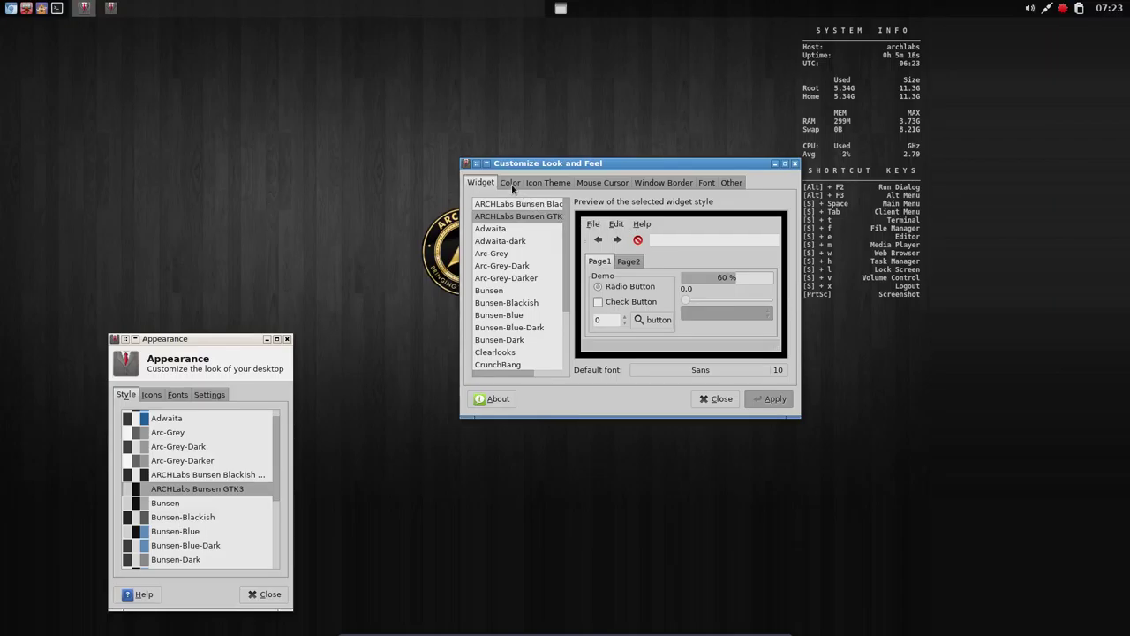
click(496, 399)
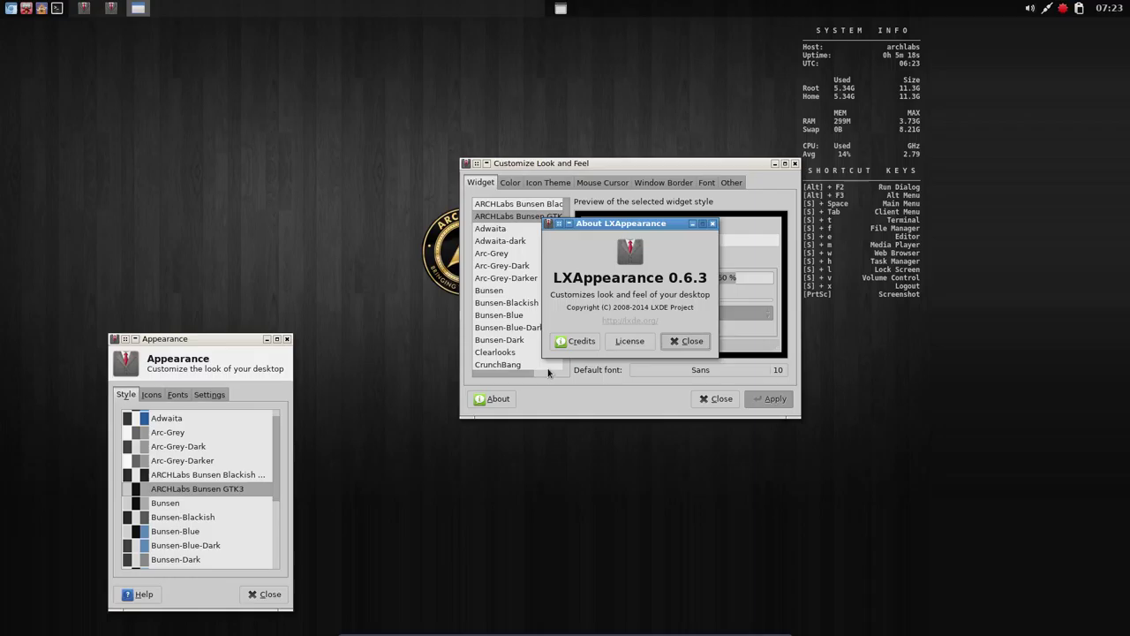
click(686, 341)
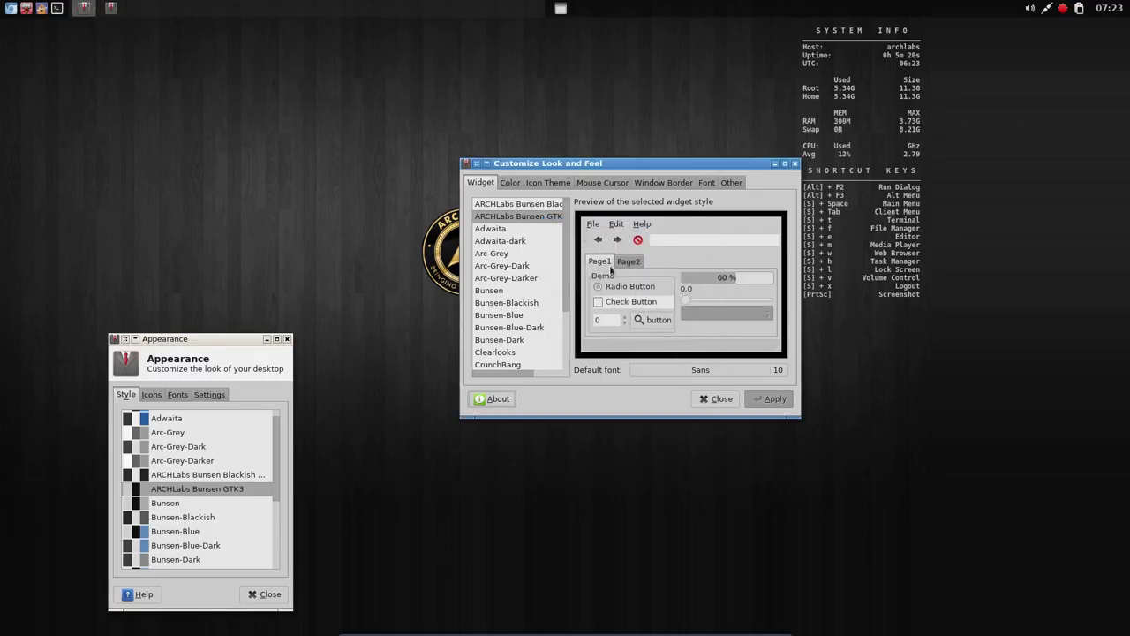
- Preview the Adwaita, Adwaita-dark and Arc-Grey widget themes, then launch Geany
click(506, 233)
click(506, 248)
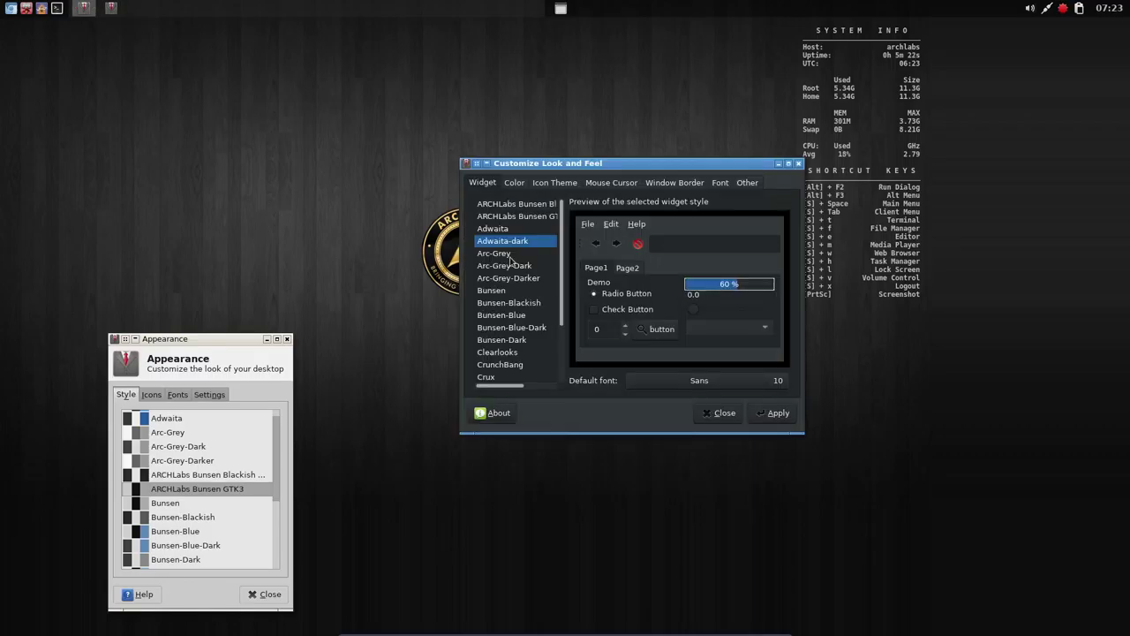
click(511, 262)
click(41, 8)
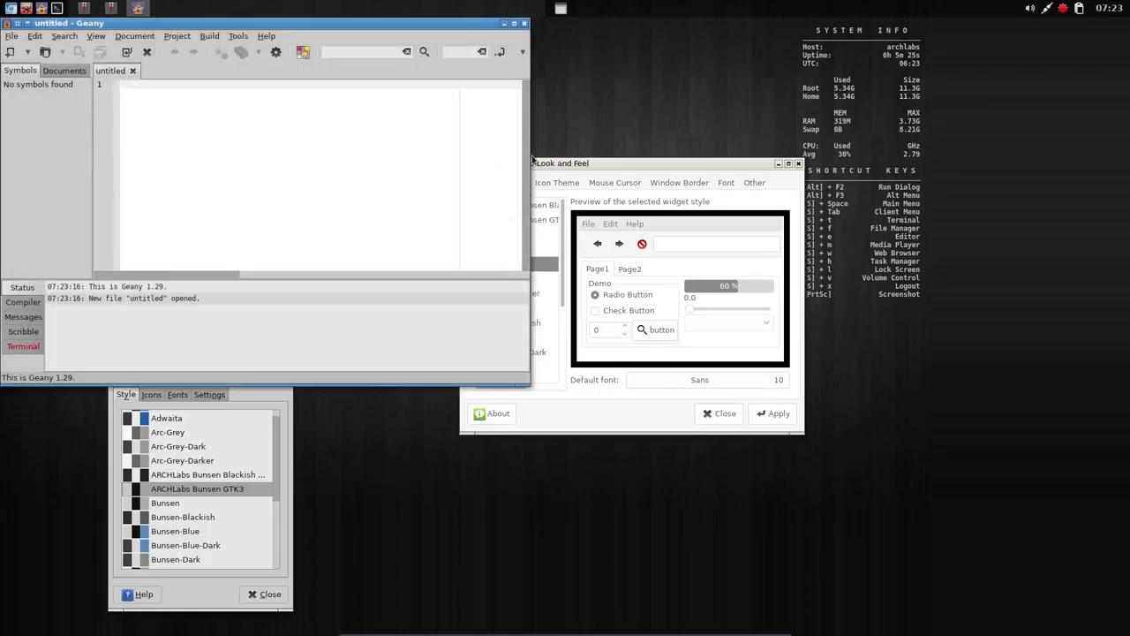
- Close Geany, open the home folder, and revert the widget theme to ARCHLabs Bunsen GTK3
click(523, 23)
click(26, 8)
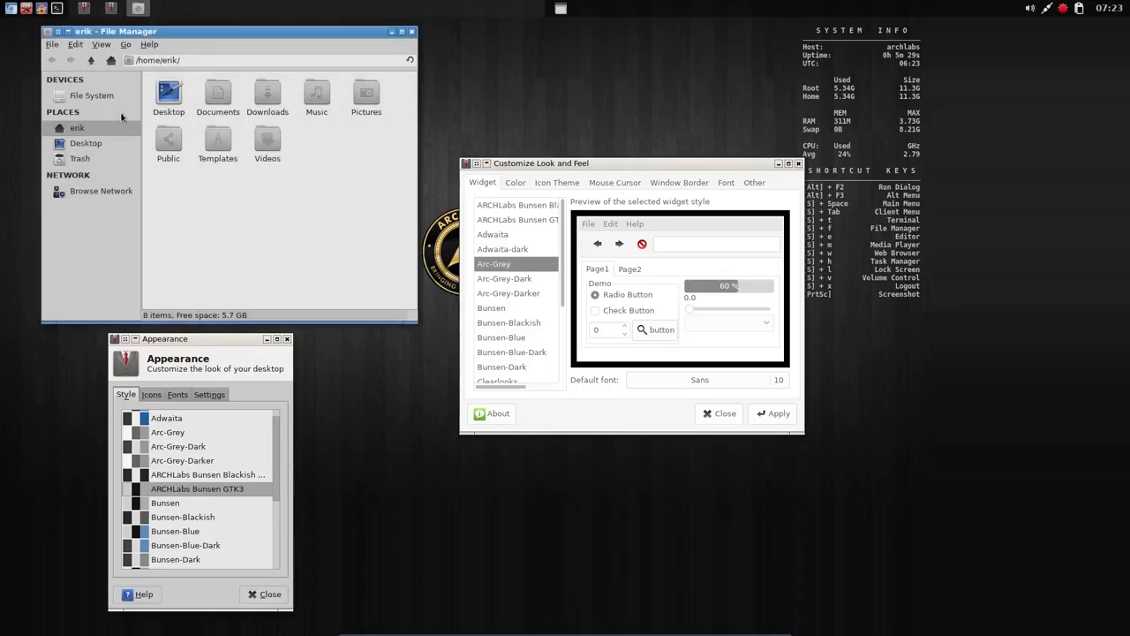
click(532, 256)
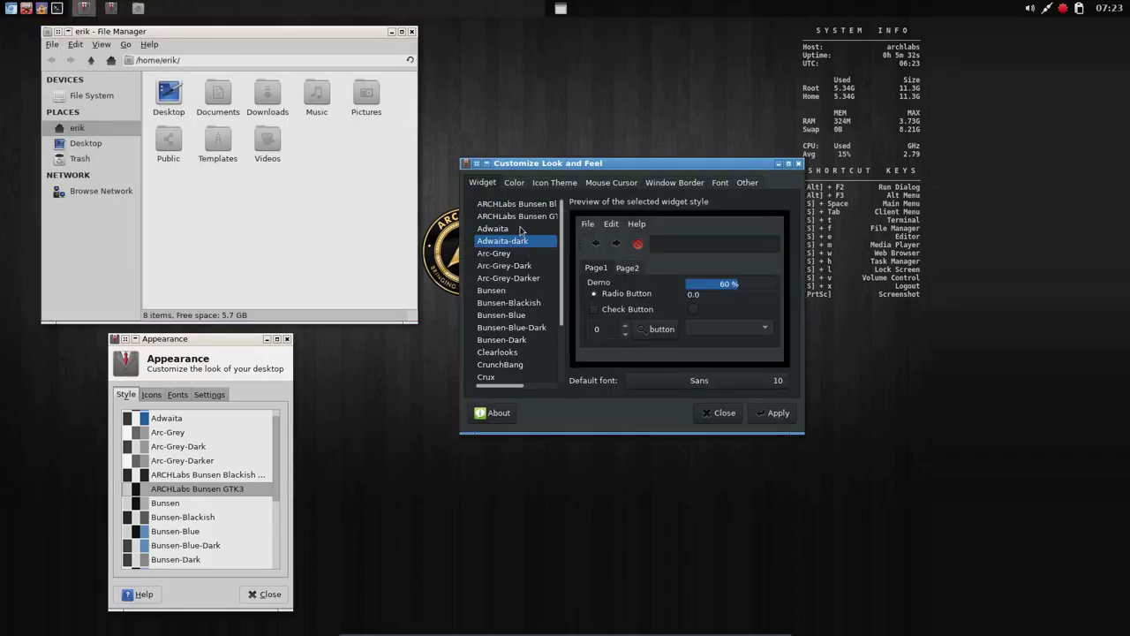
click(521, 229)
click(527, 219)
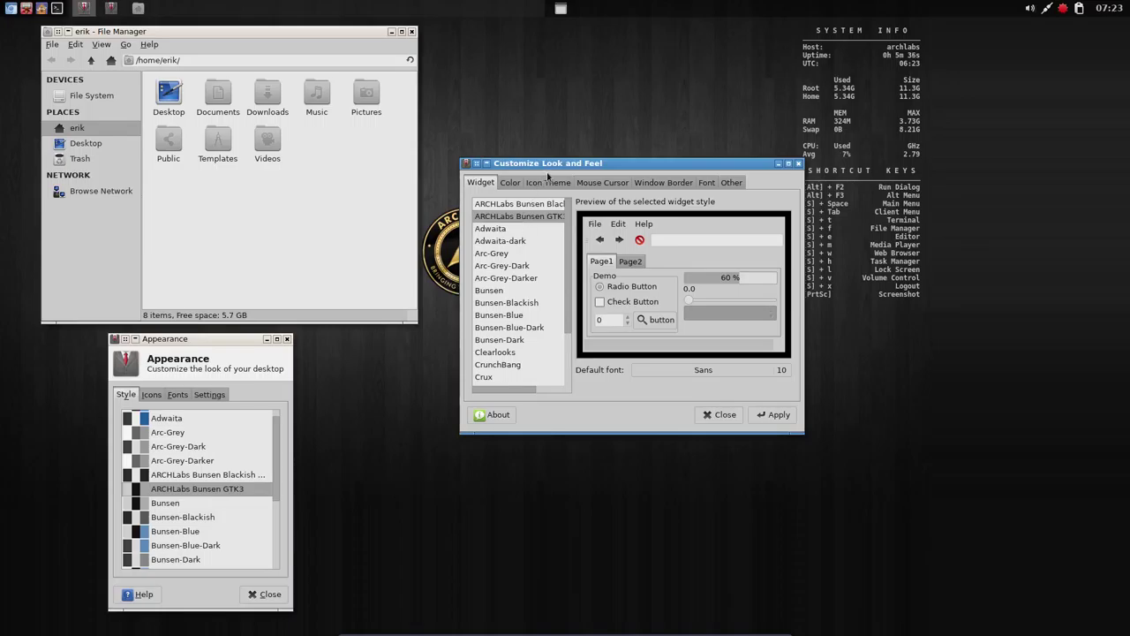
- Move the Look and Feel window lower right and bring up the Icon Theme page
drag(604, 164, 764, 201)
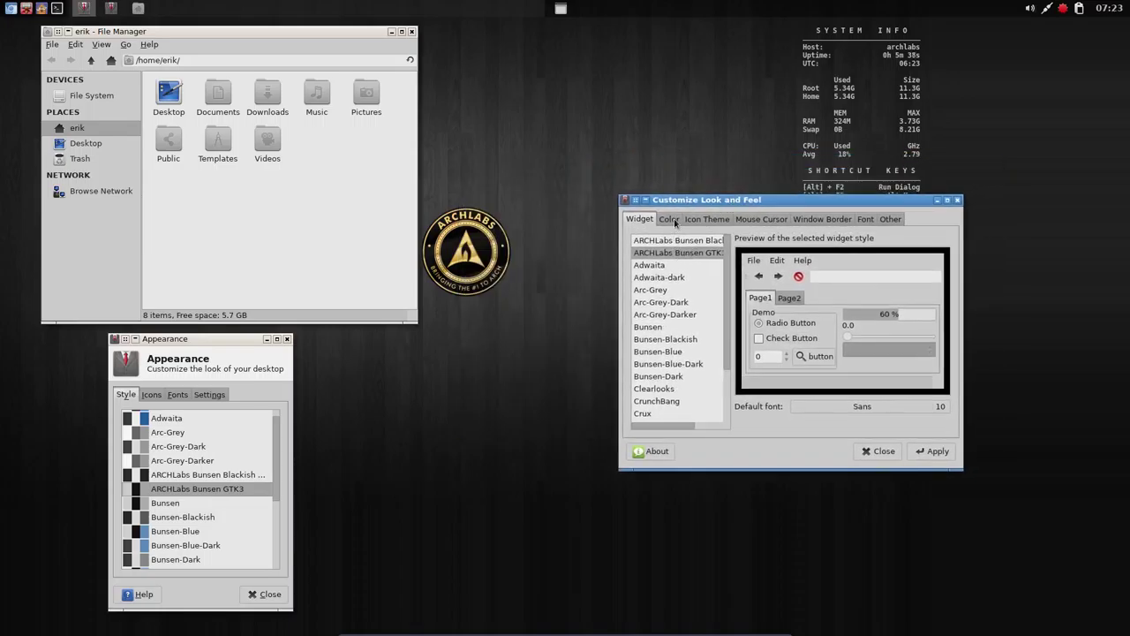
click(669, 219)
click(707, 219)
- Preview Faenza-Dark and Faenza-Dark-ARCHLabs, apply Faenza-ARCHLabs icons, and move the window right
click(684, 278)
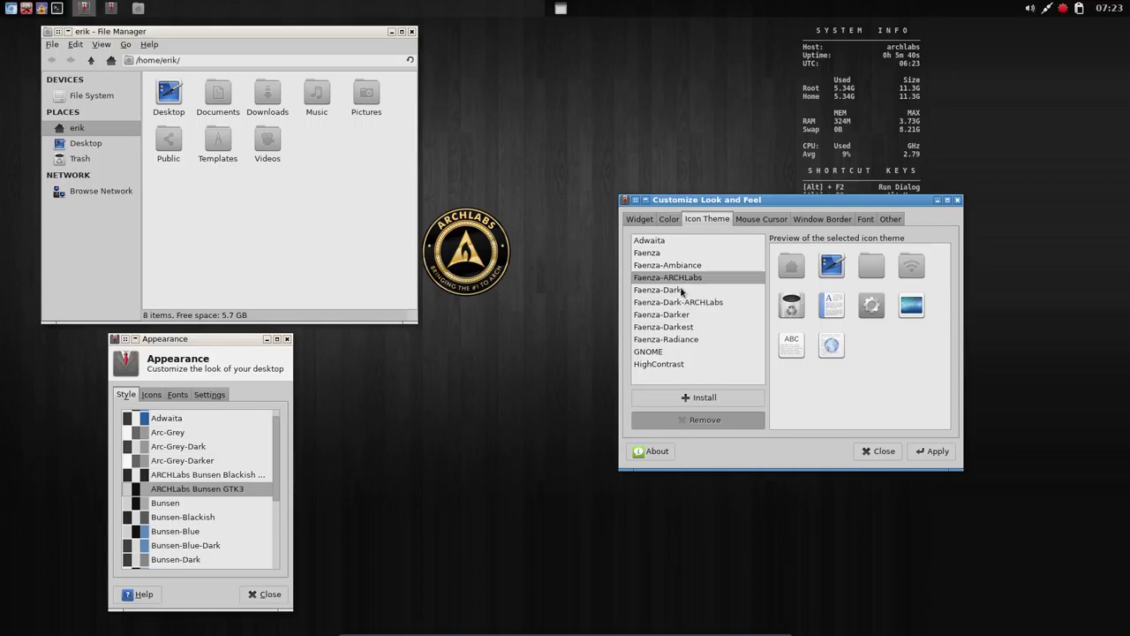
click(681, 291)
click(678, 303)
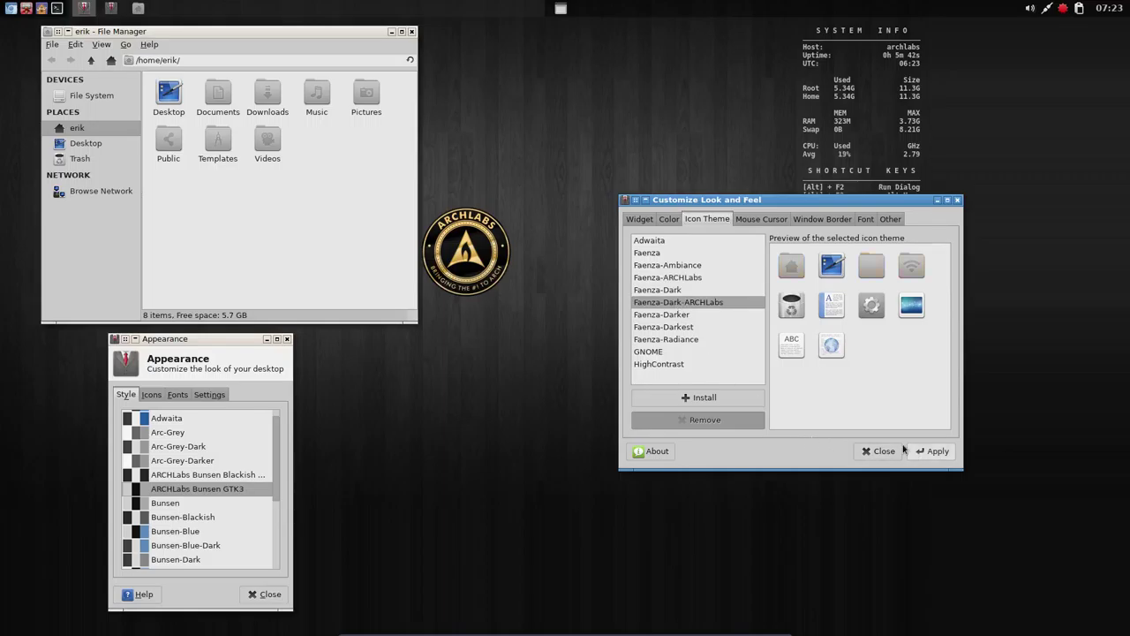
click(698, 279)
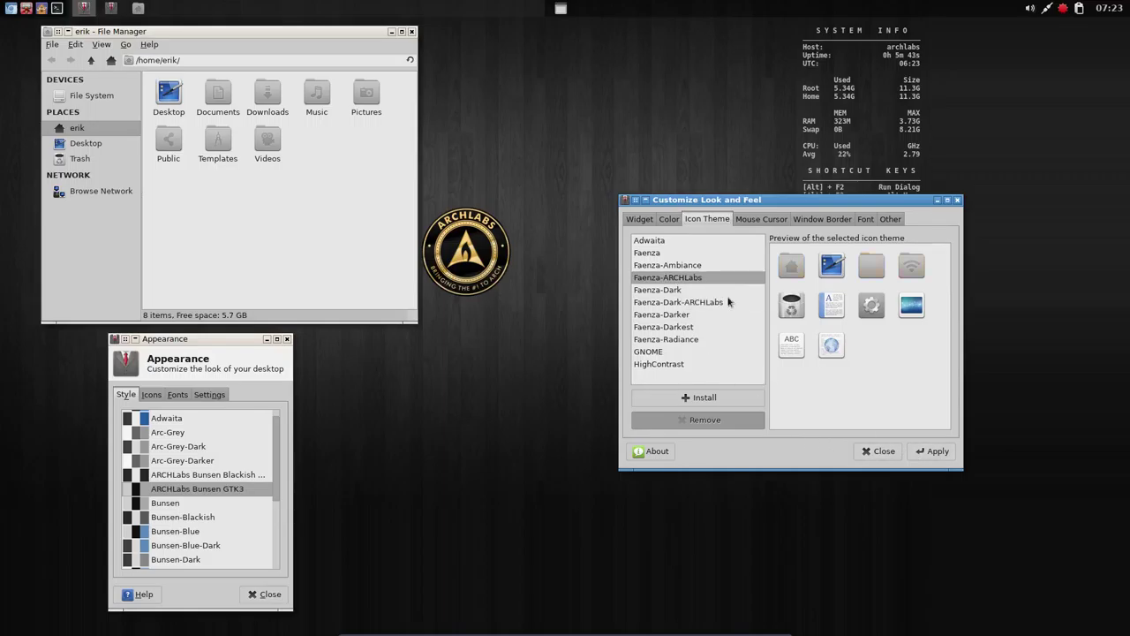
click(935, 452)
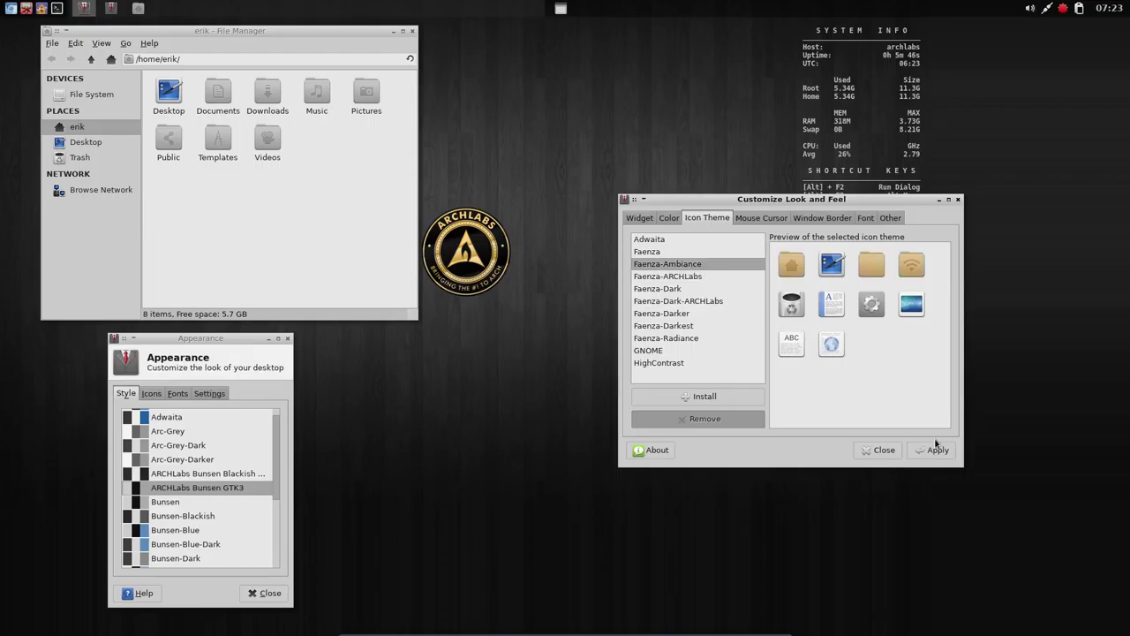
drag(833, 198, 940, 189)
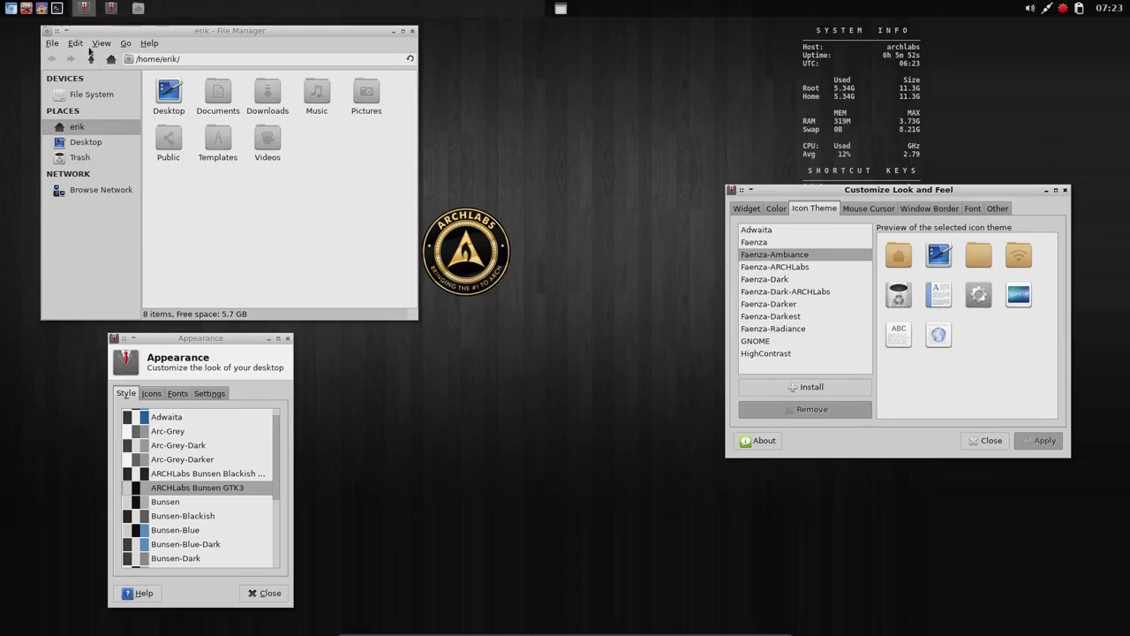
- Open a terminal, then preview Faenza-Ambiance and Faenza-ARCHLabs and apply the Faenza-Dark icon theme
key(super+t)
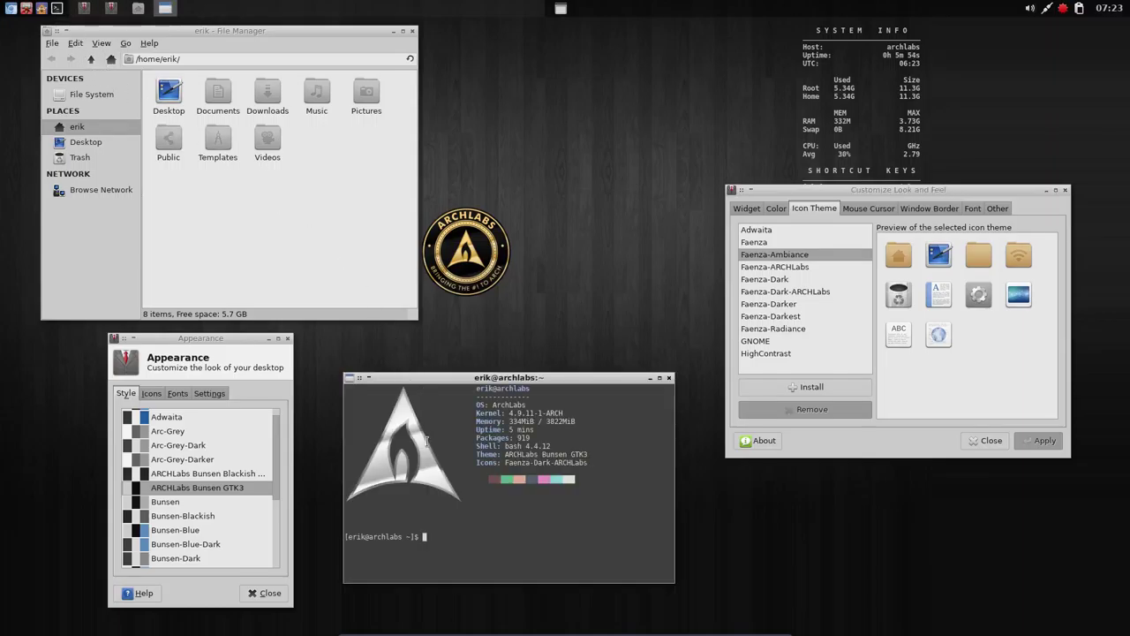
text(pcmanfm)
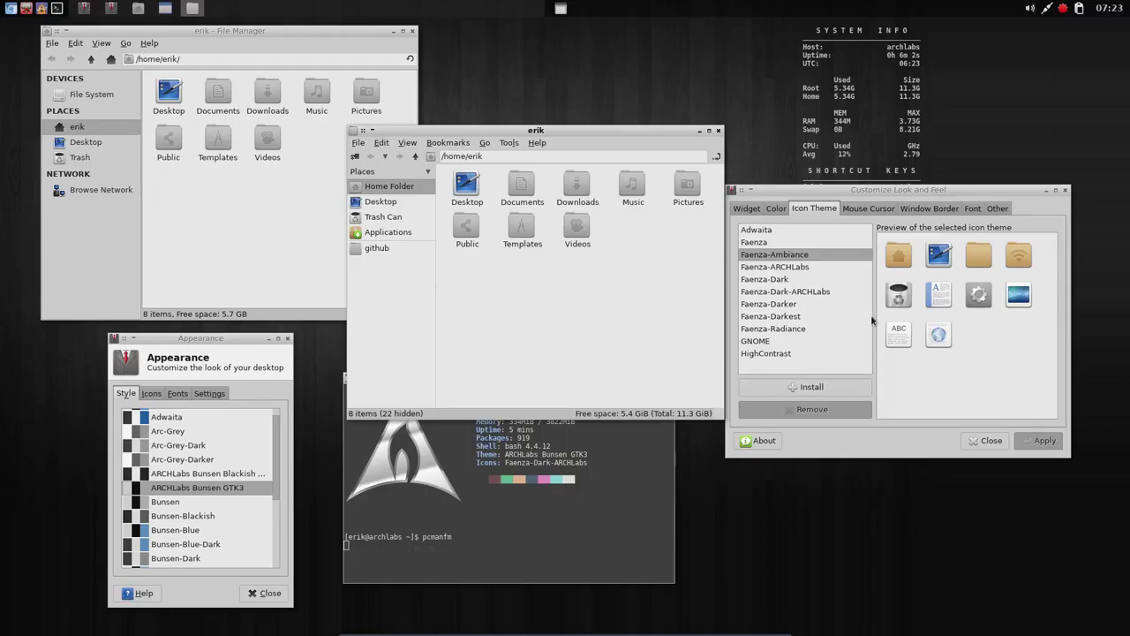
click(818, 266)
click(774, 254)
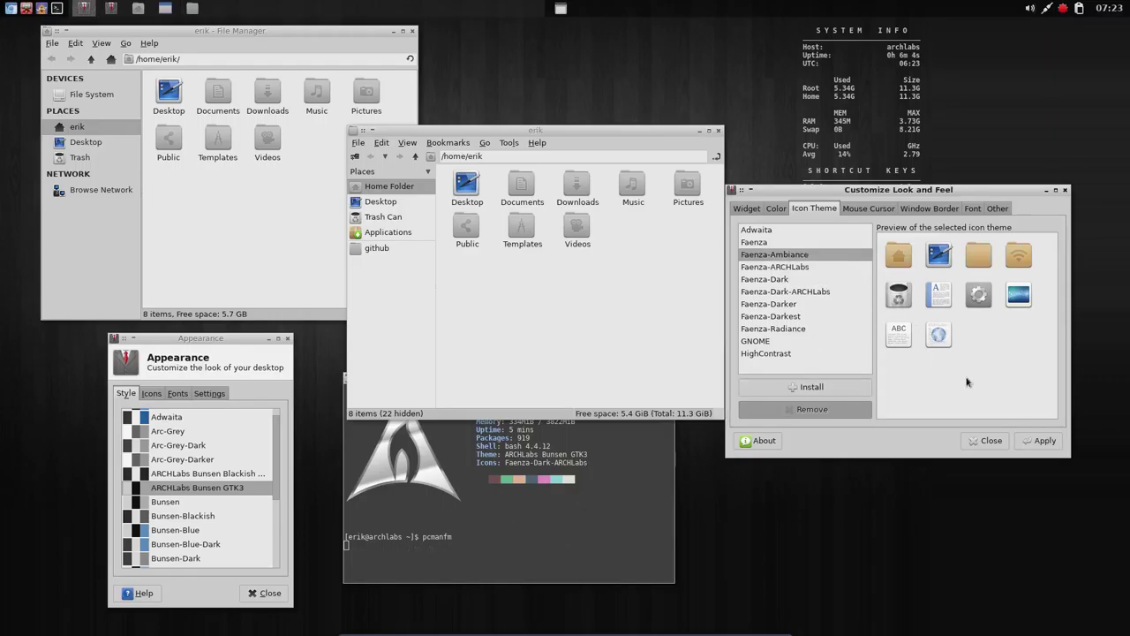
click(794, 268)
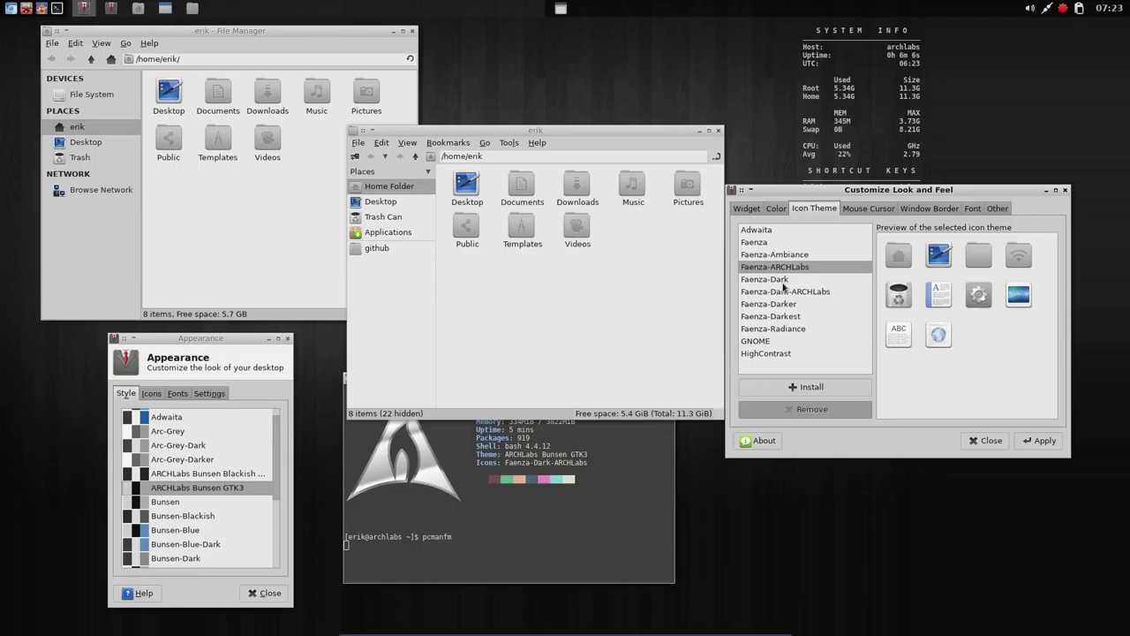
click(782, 280)
click(1040, 440)
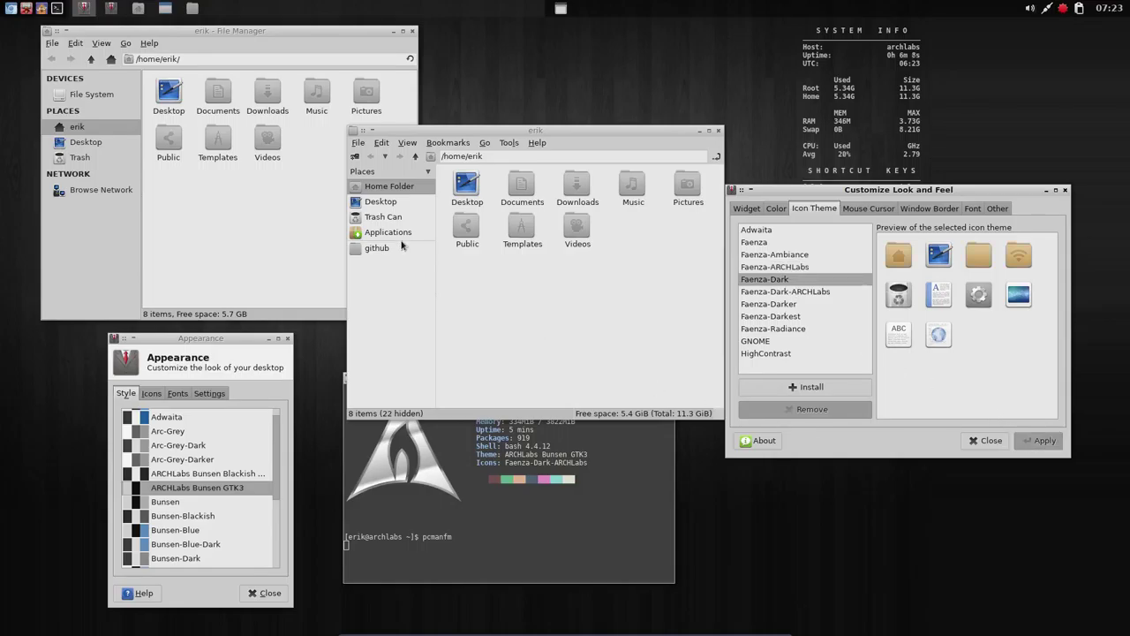
- Close the home-folder file manager, relaunch it with pcmanfm, and show the Mouse Cursor themes
click(494, 303)
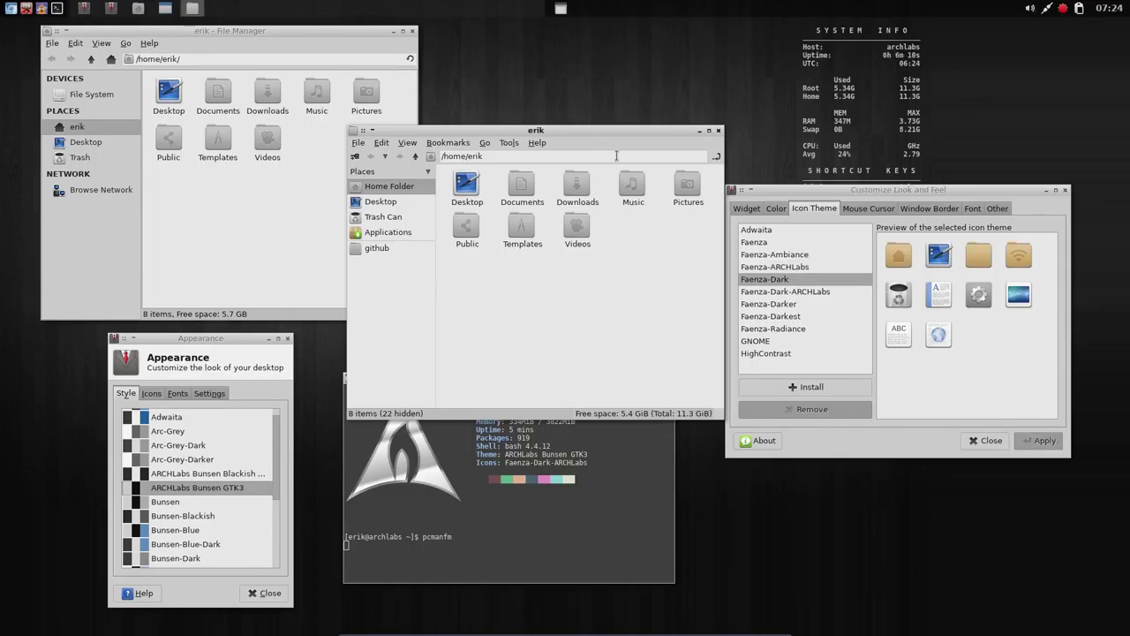
click(717, 130)
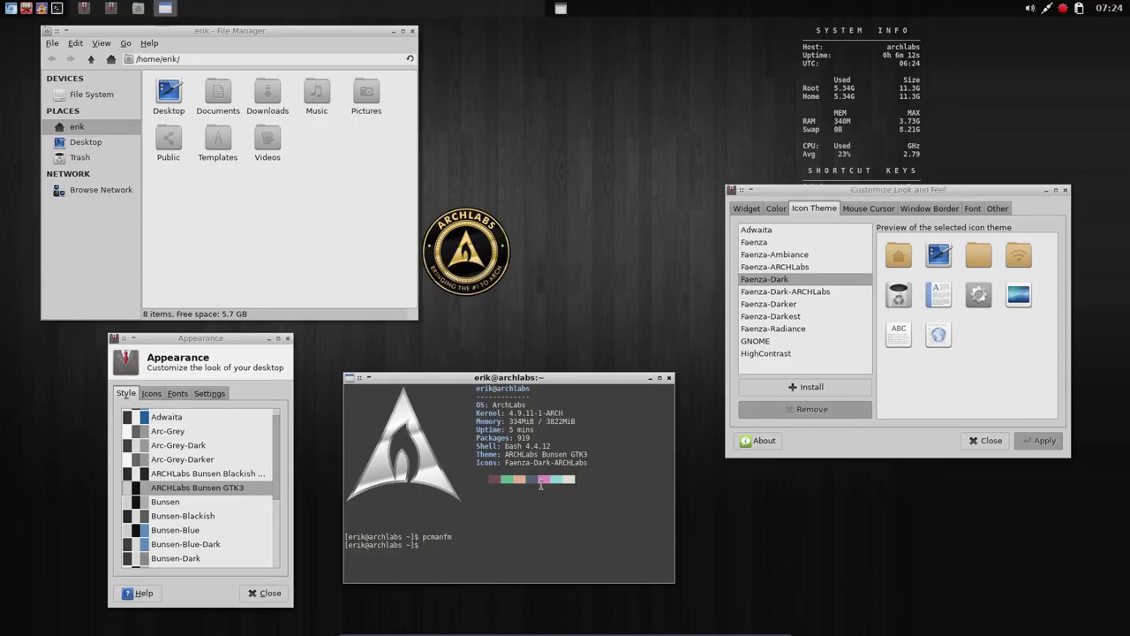
text(pcmanfm)
key(Return)
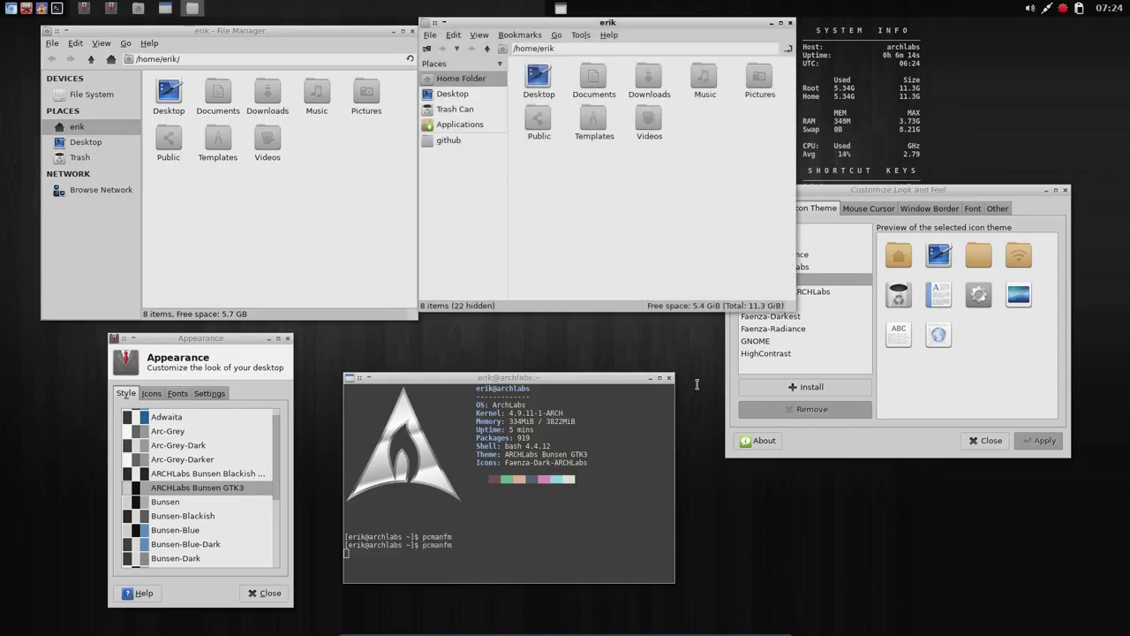
click(863, 212)
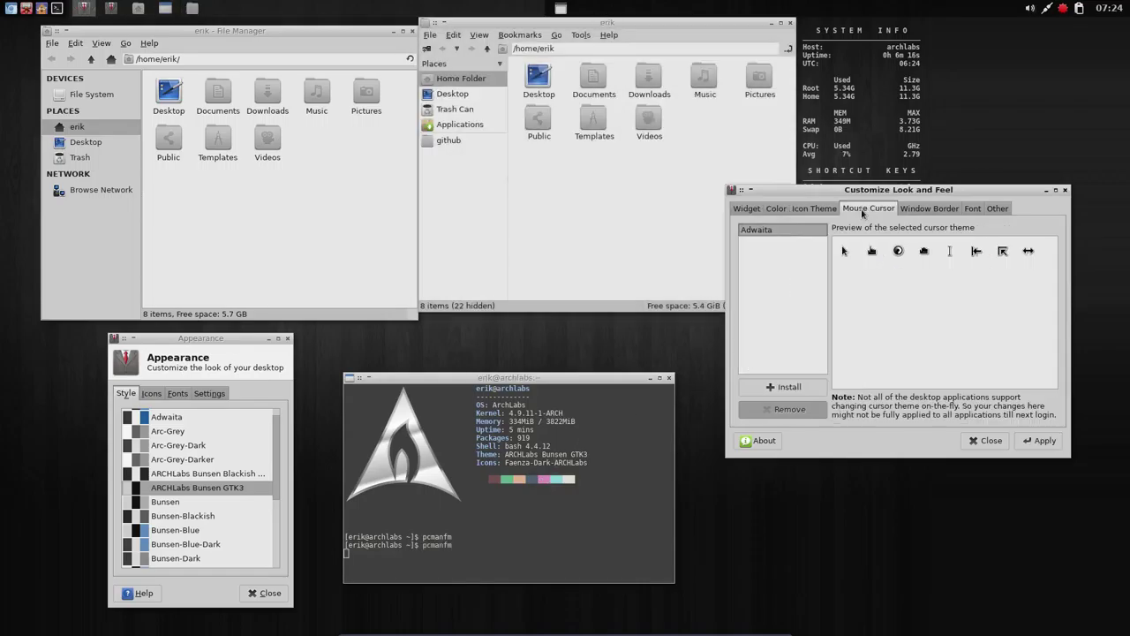
- Apply the Bear2 theme to all window borders
click(941, 207)
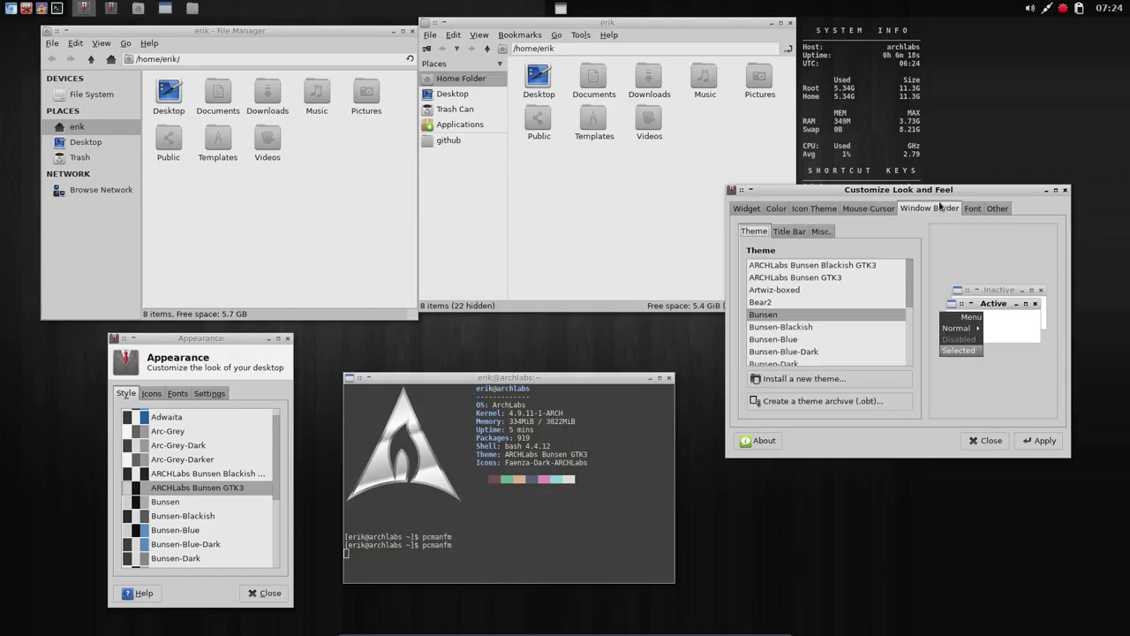
click(803, 278)
click(799, 303)
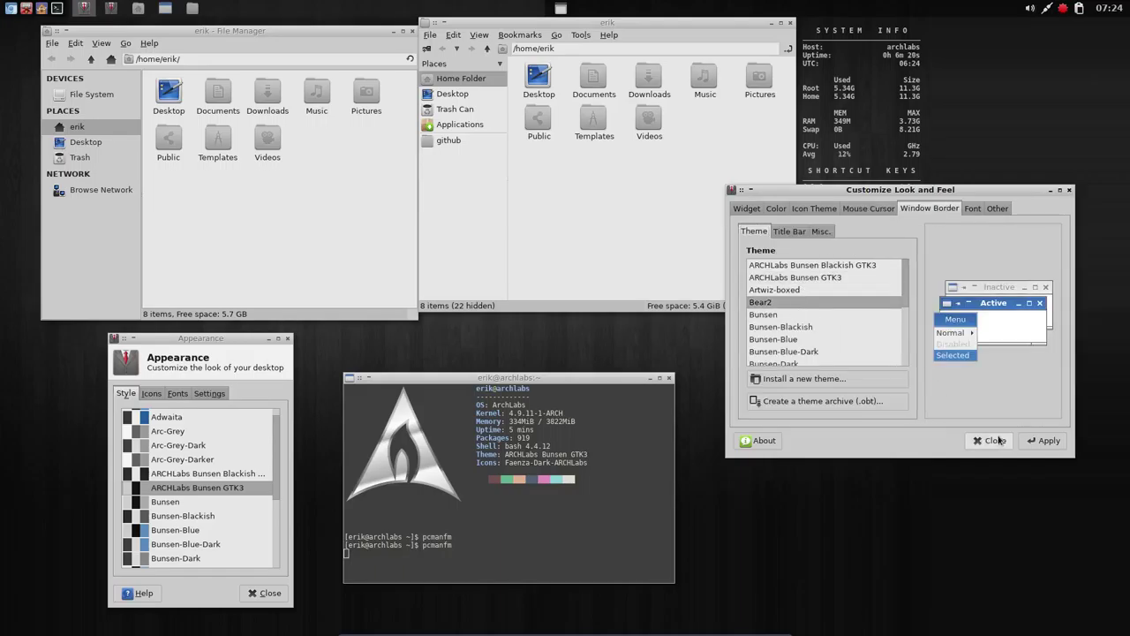
click(1038, 442)
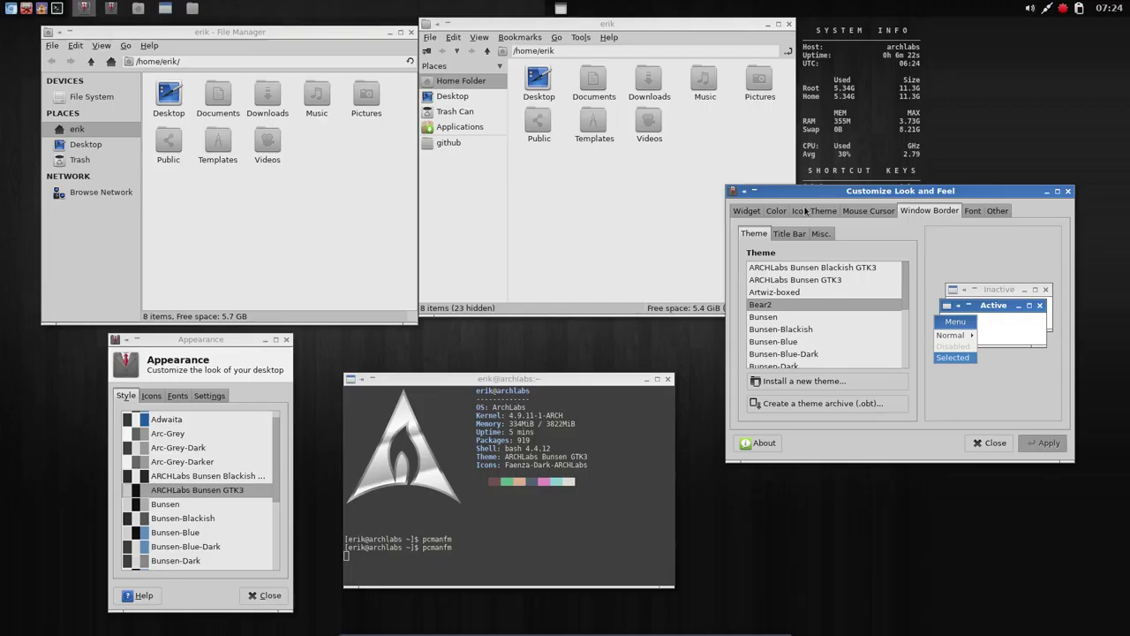
- Switch between the file managers, then apply Bunsen-Blackish to all window borders
click(553, 25)
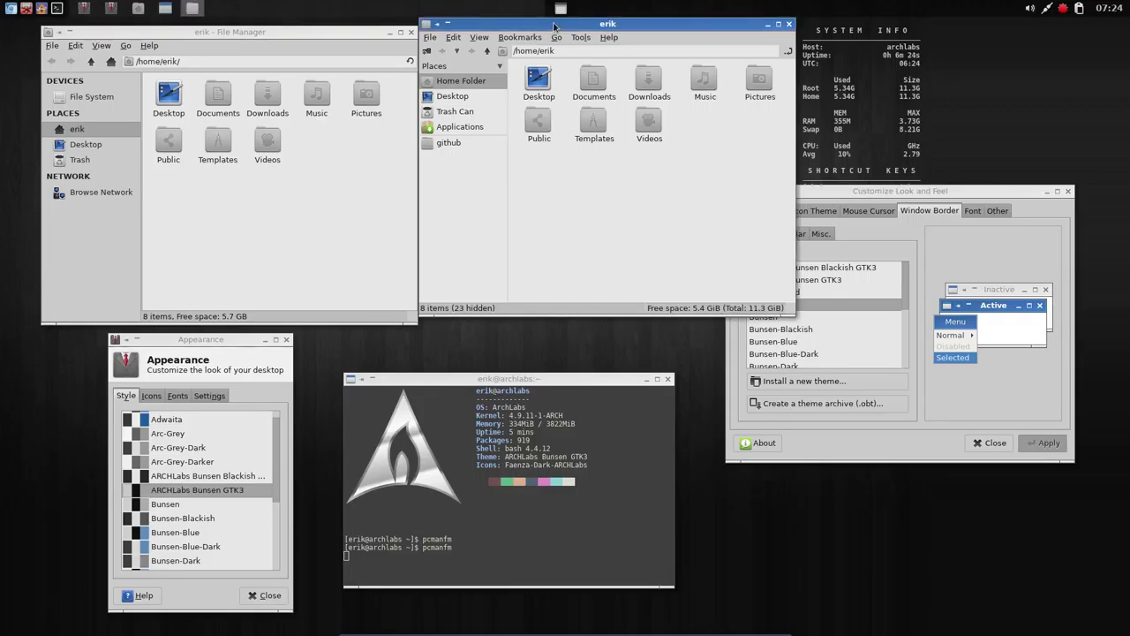
click(358, 36)
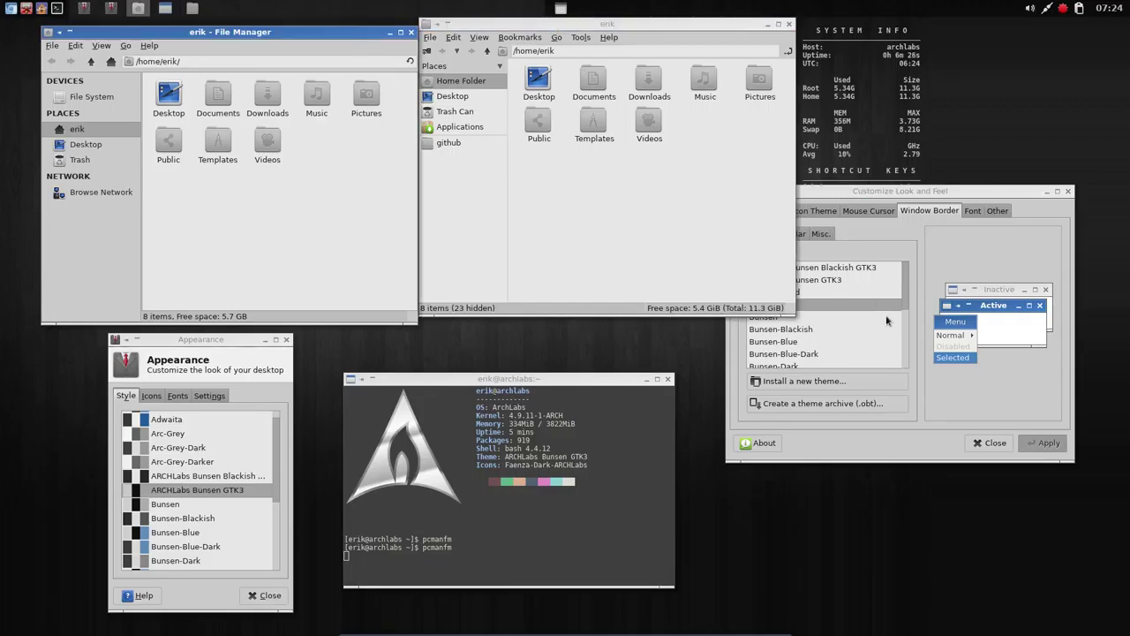
click(949, 240)
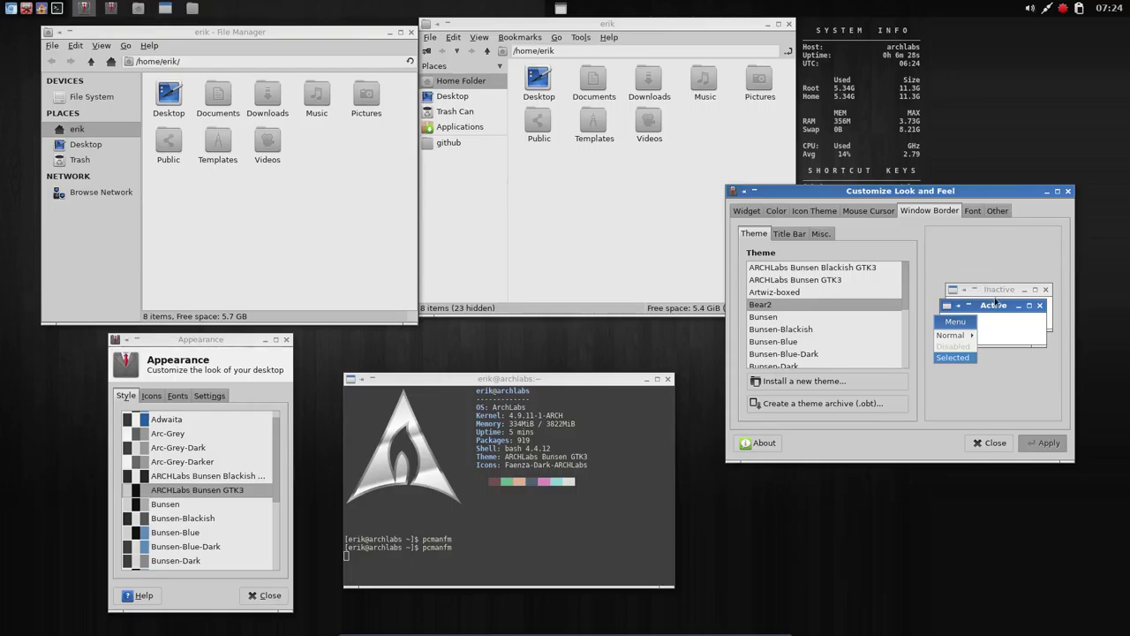
click(799, 329)
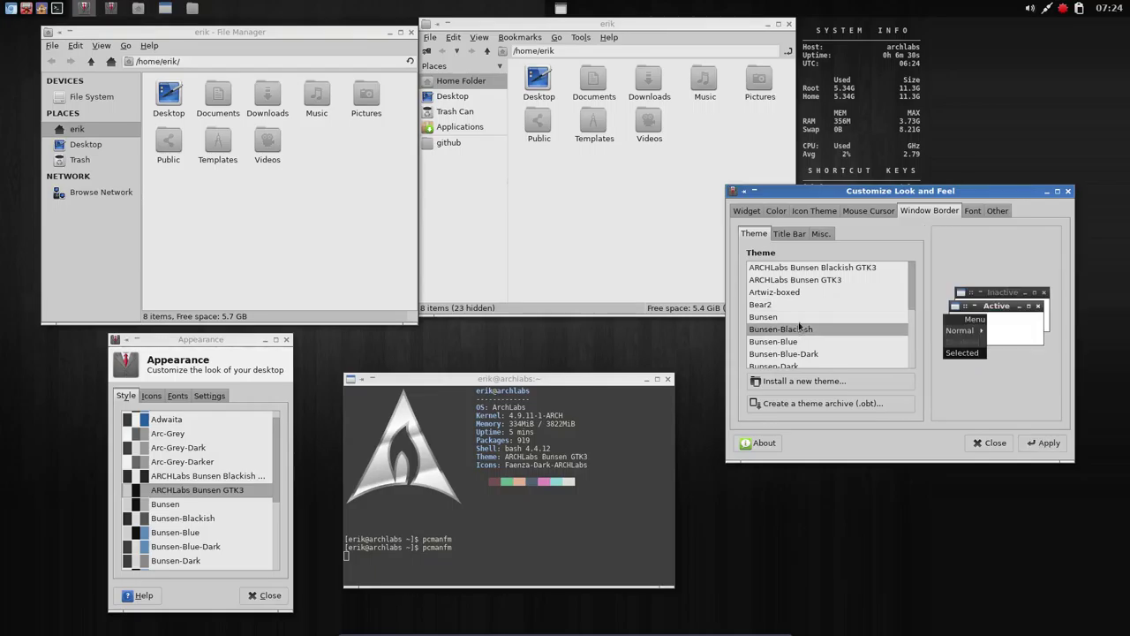
click(1032, 442)
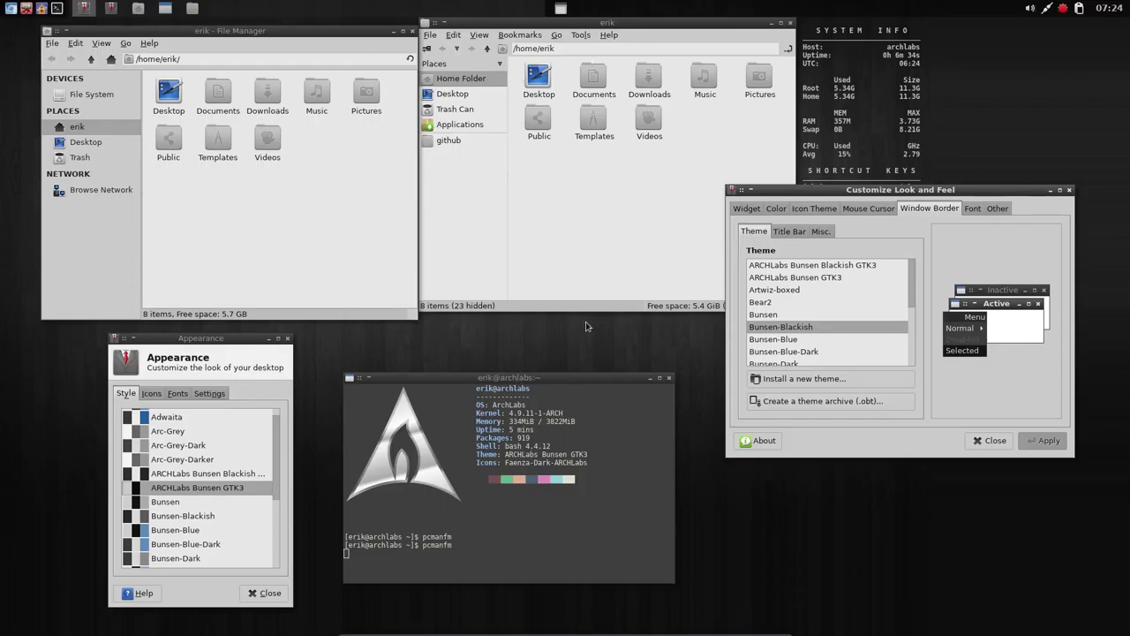
- Review the title bar and font settings, then close LXAppearance
click(792, 232)
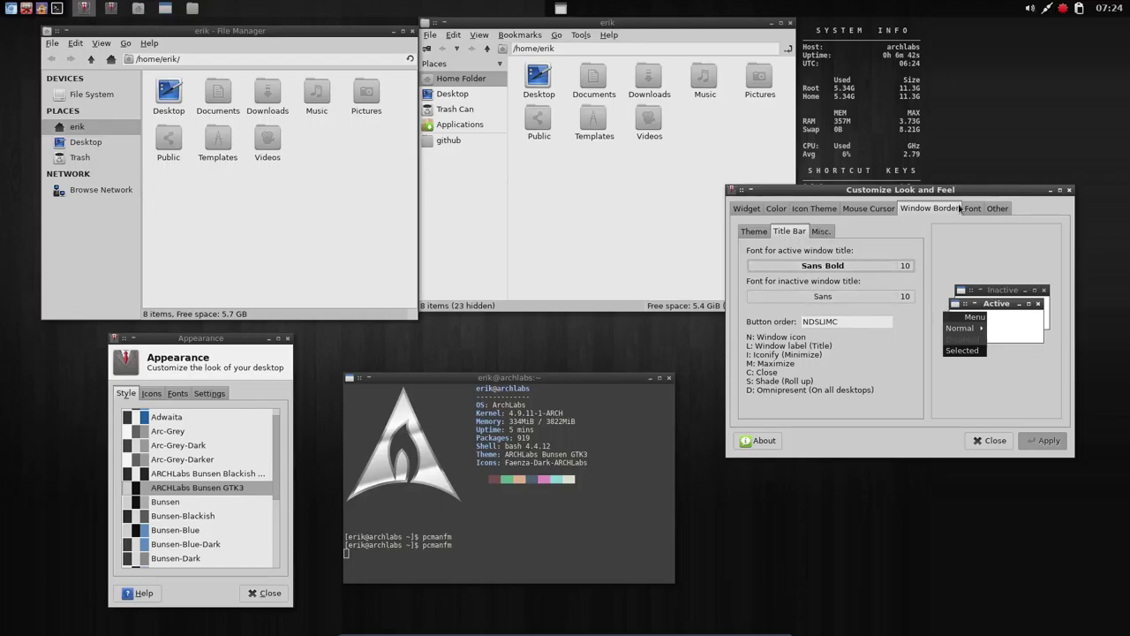
click(971, 210)
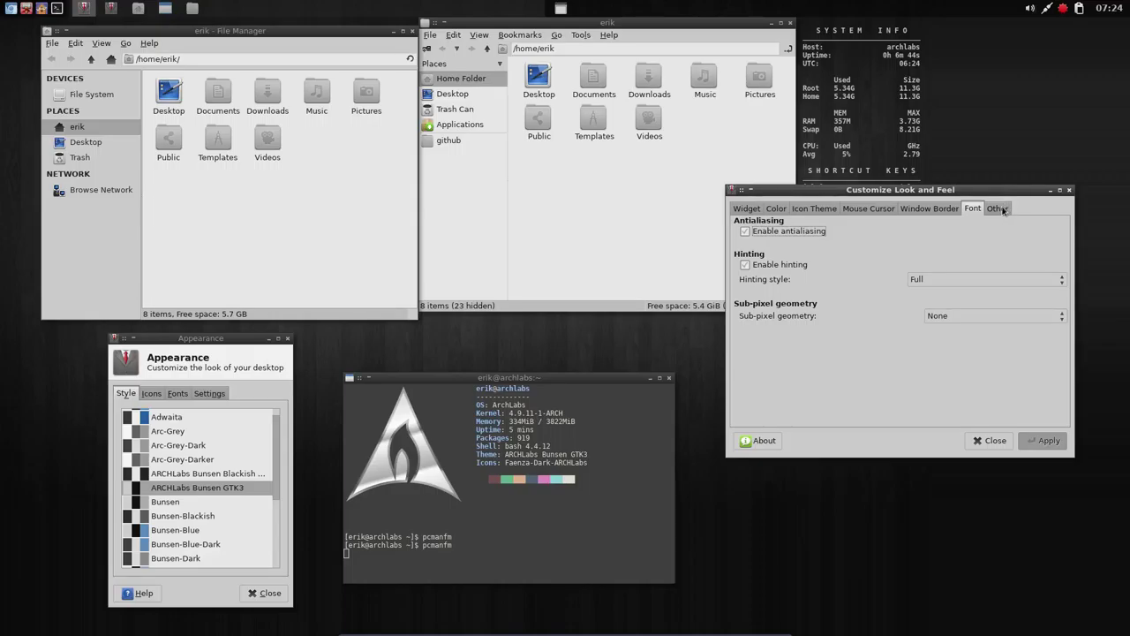
click(1070, 191)
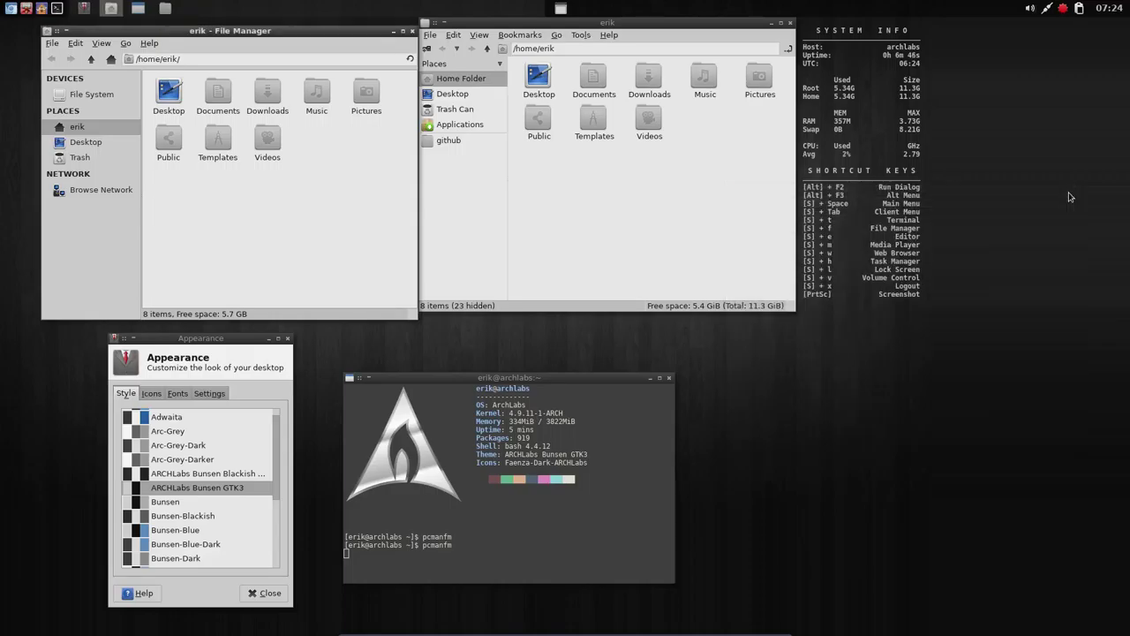
- Stop pcmanfm with Ctrl+C, run qtconfig-qt4 via tab completion, and open the GUI style list
key(ctrl+c)
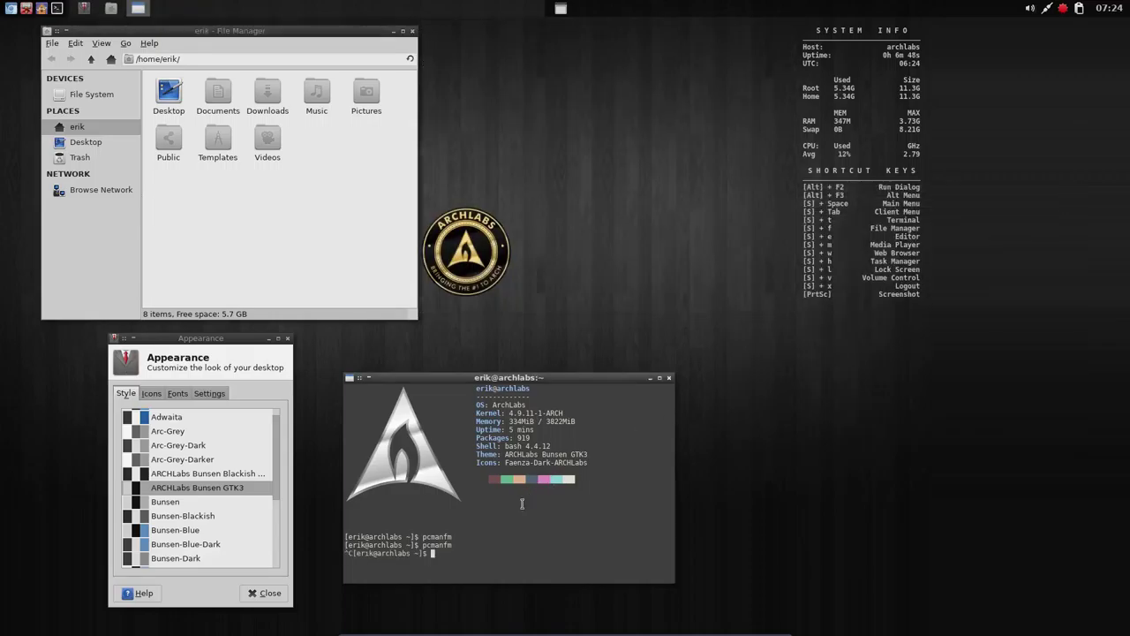
text(qt)
text(-con)
key(BackSpace)
key(BackSpace)
key(BackSpace)
key(Tab)
key(Tab)
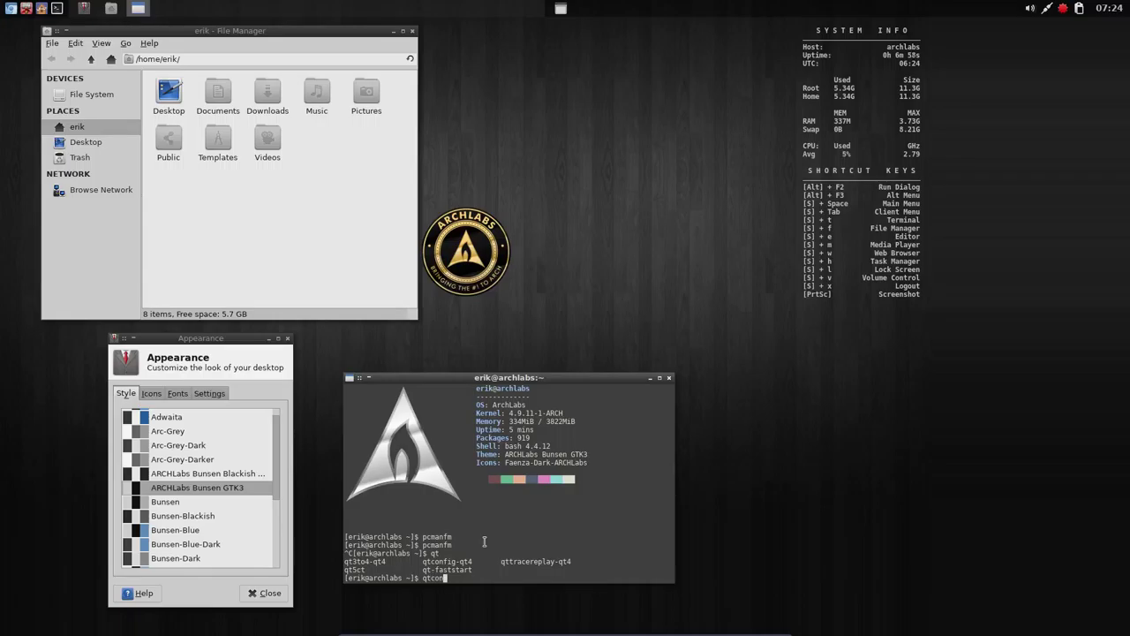
text(config)
key(Tab)
key(Return)
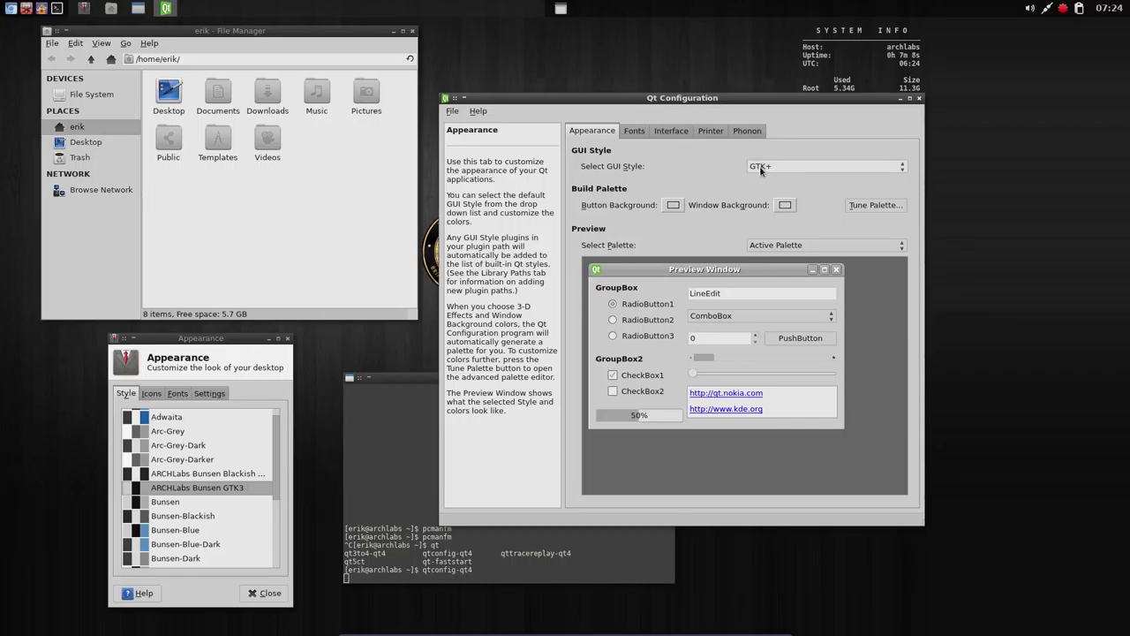
click(760, 166)
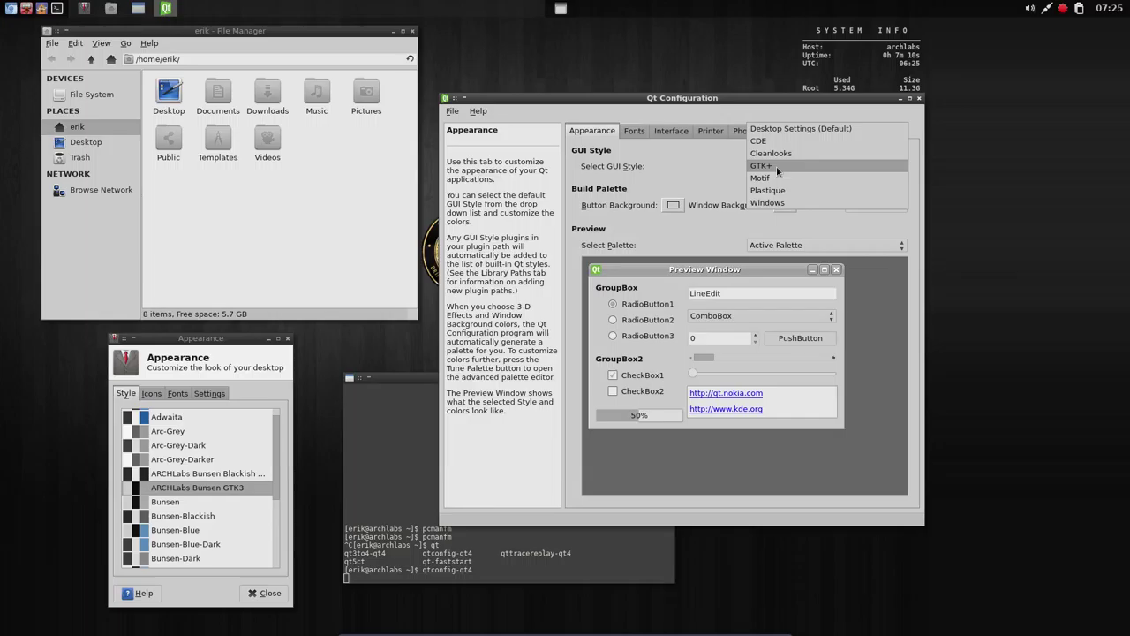
- Keep GTK+ as the Qt GUI style and Sans Serif Normal 10 as the default font
click(718, 173)
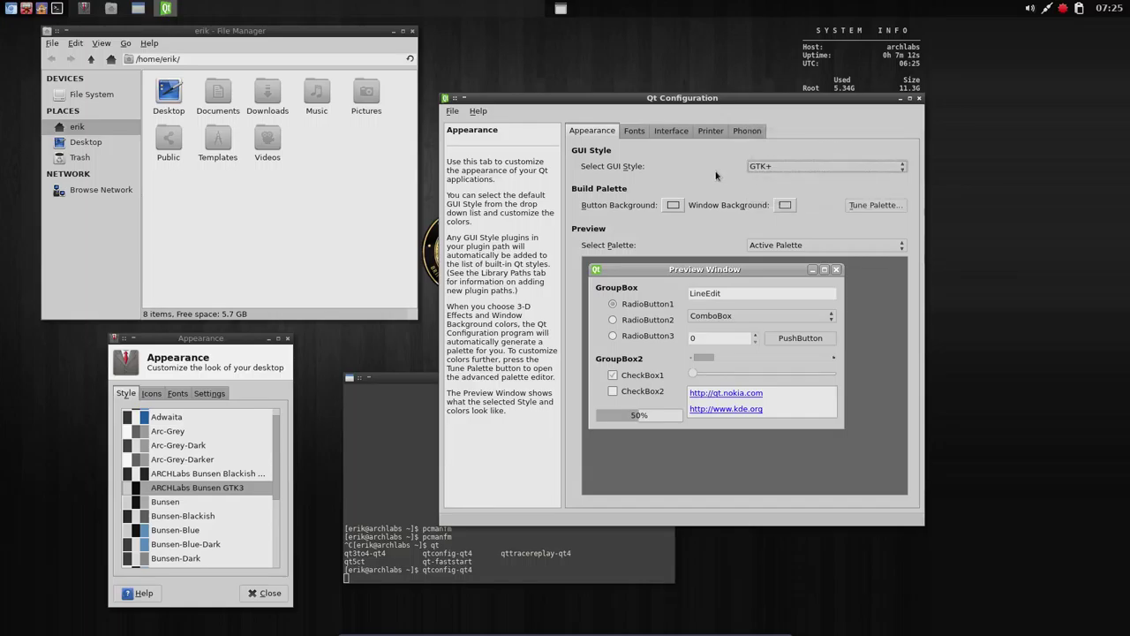
click(634, 132)
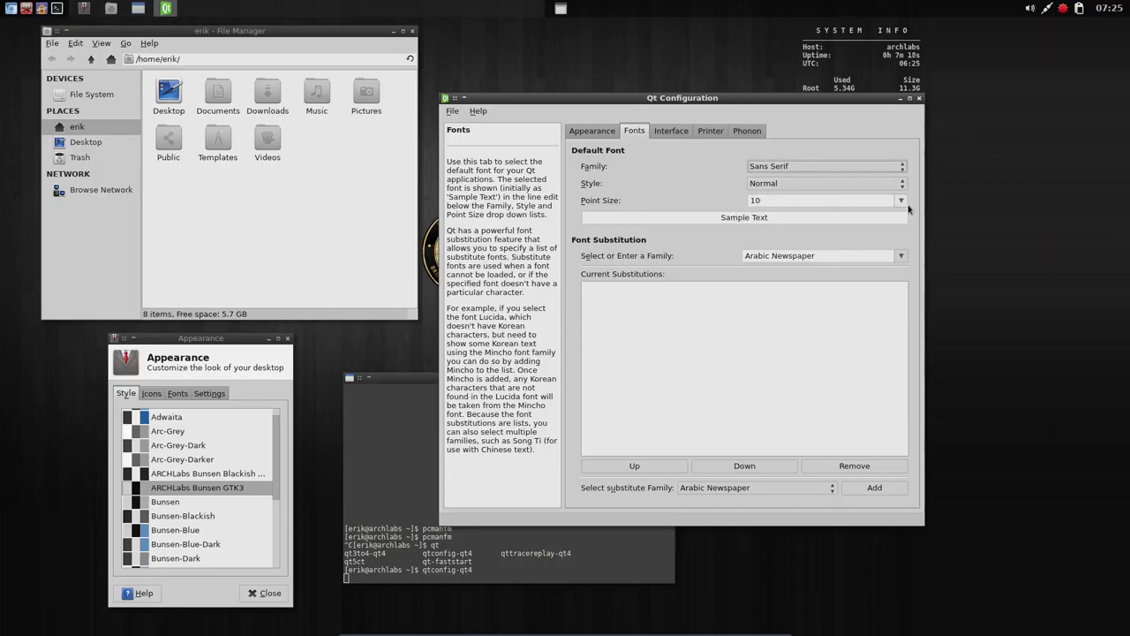
click(857, 187)
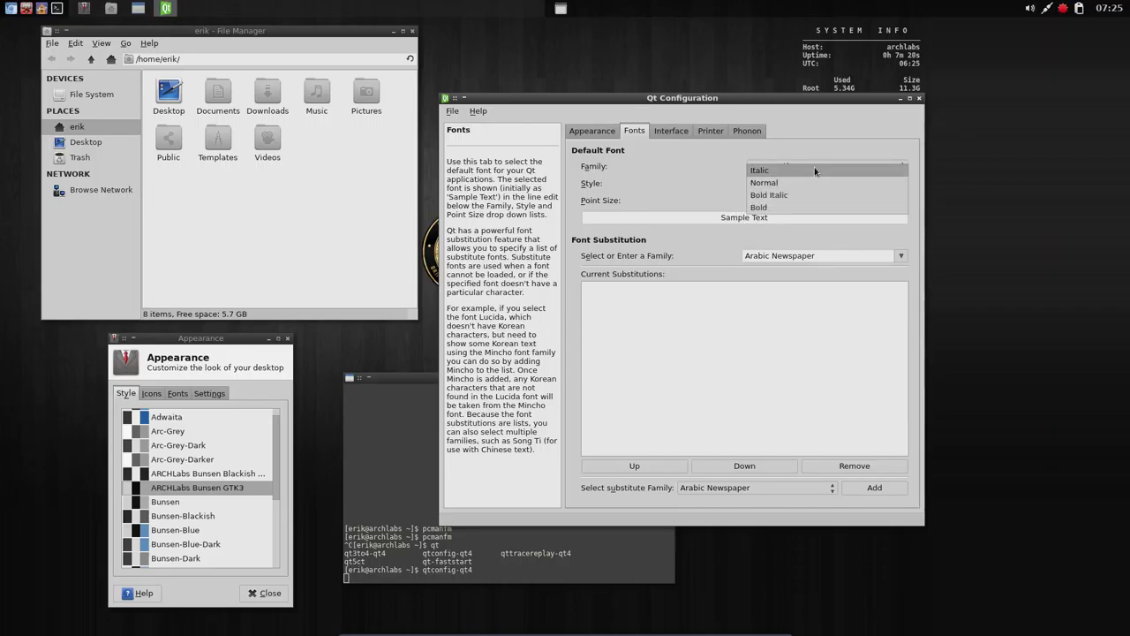
click(759, 167)
click(697, 174)
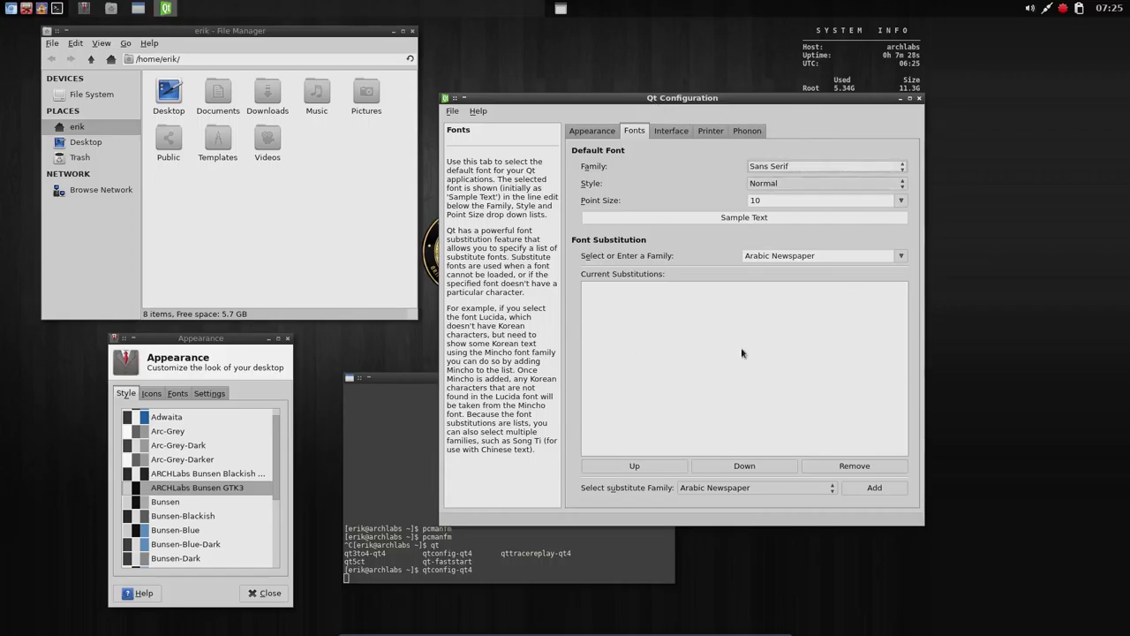
- Exit Qt Configuration without changing the save options
click(452, 112)
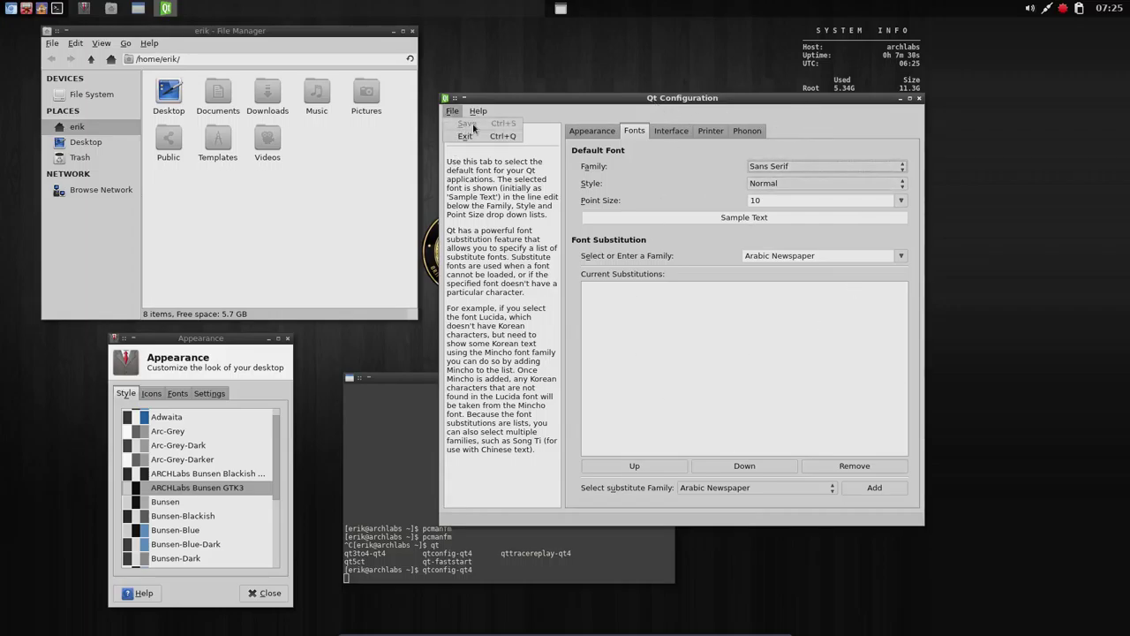
click(857, 118)
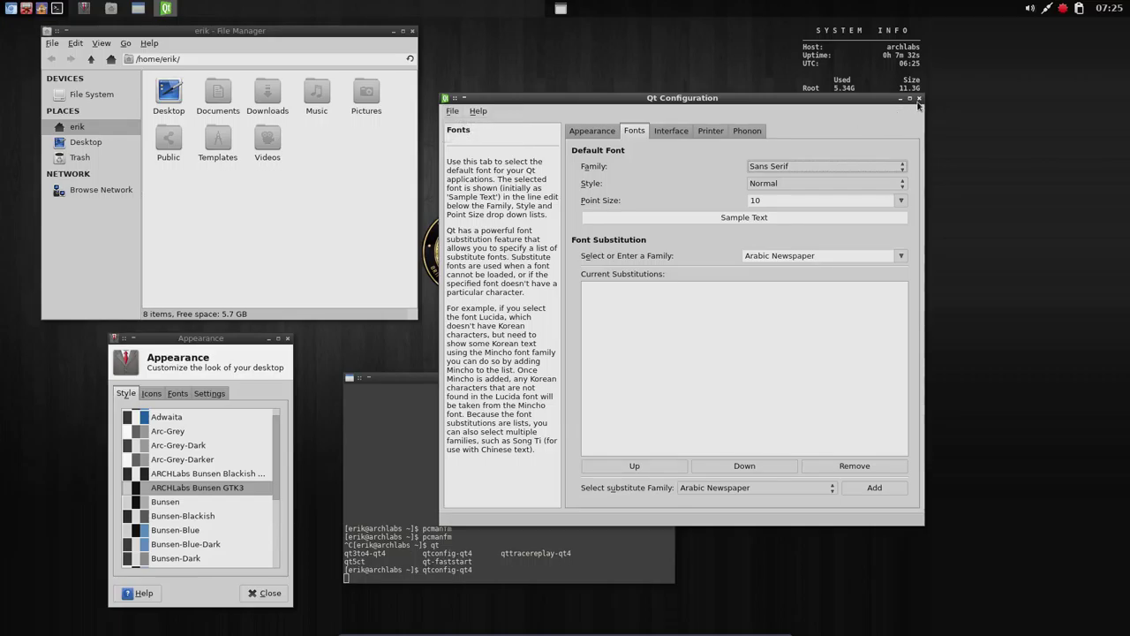
click(920, 102)
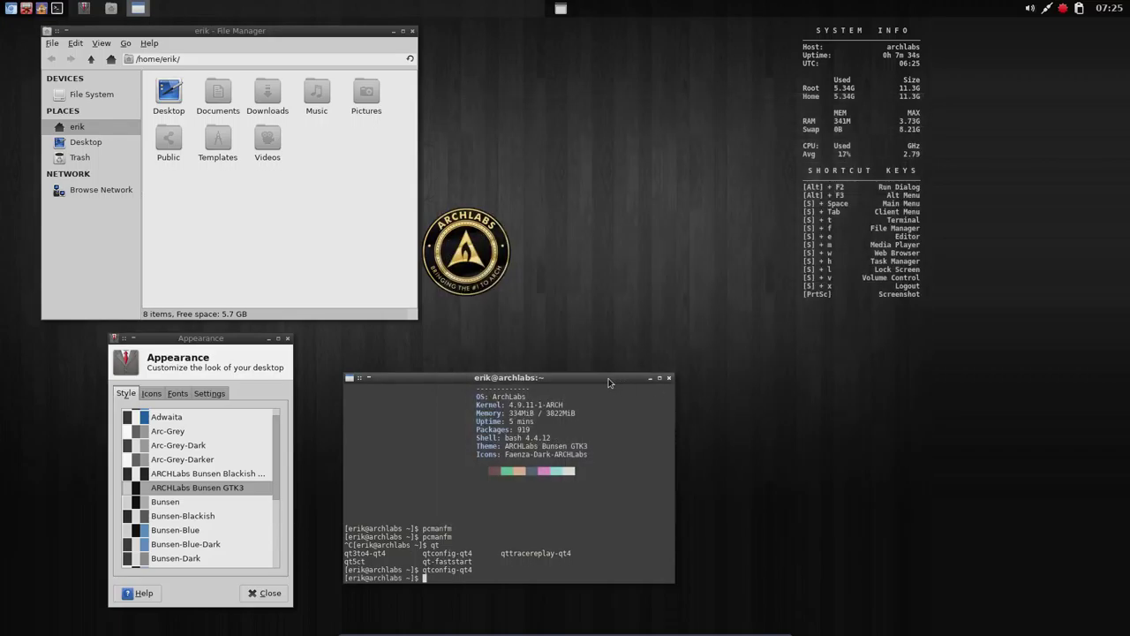
- Move the terminal aside, then close the terminal and the file manager
drag(584, 383, 718, 324)
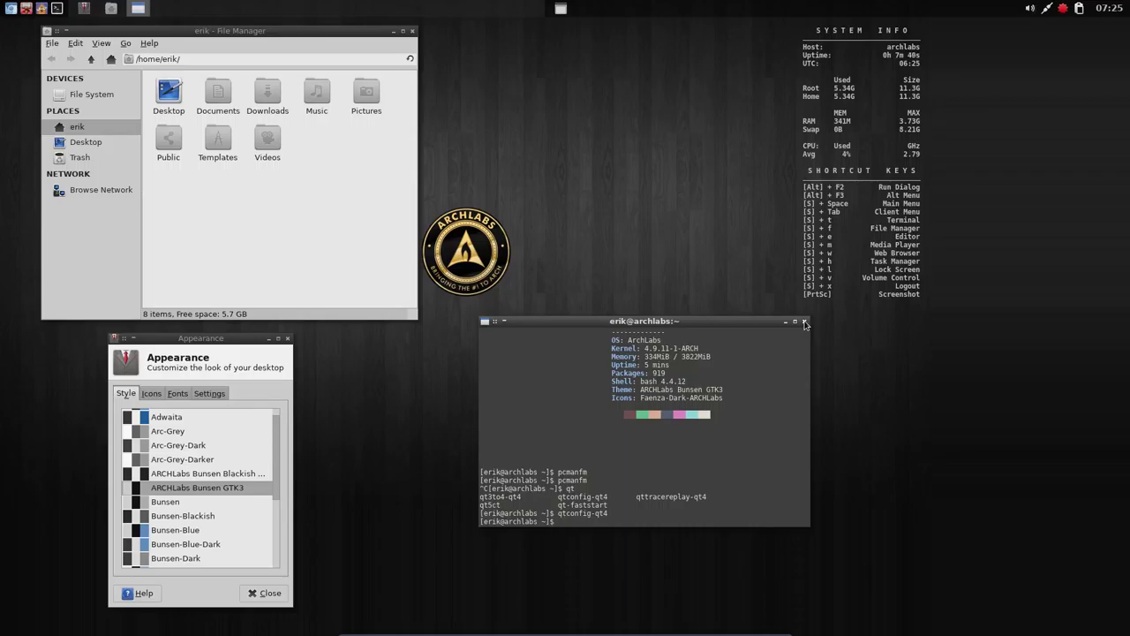
click(805, 322)
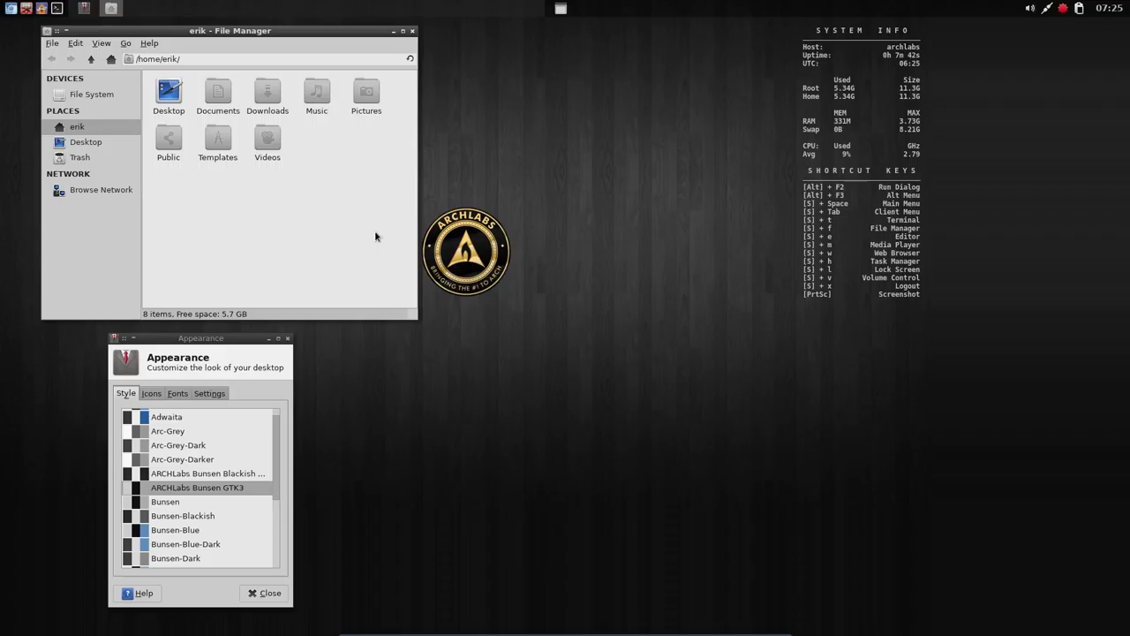
click(412, 31)
- Show the desktop root menu's Preferences and Openbox submenus of appearance tools
right_click(680, 325)
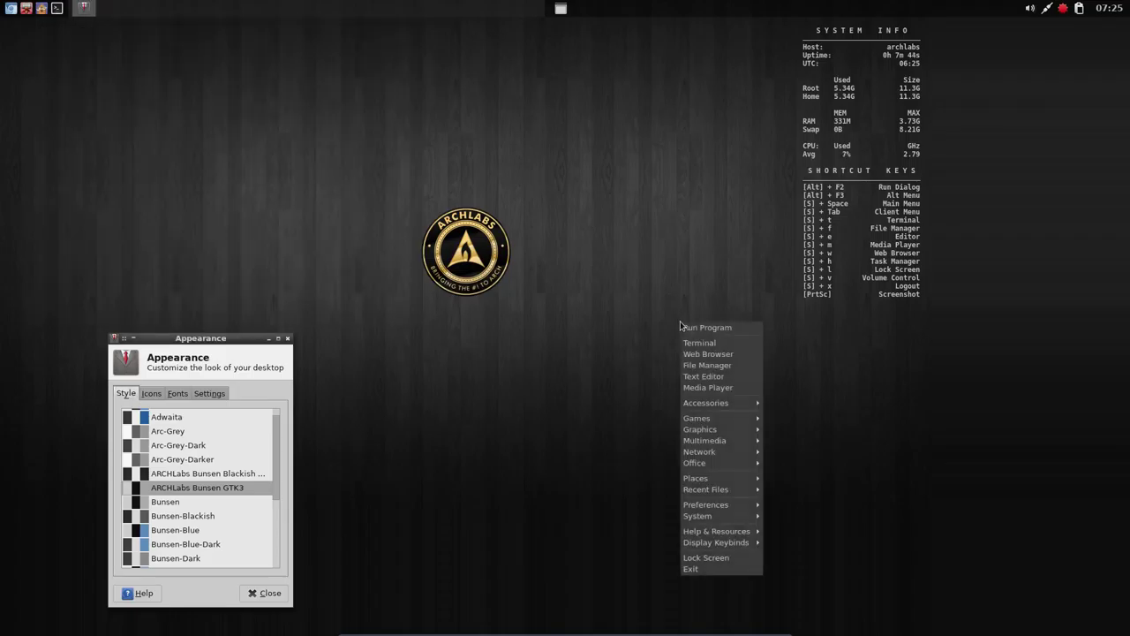
mouse_move(713, 479)
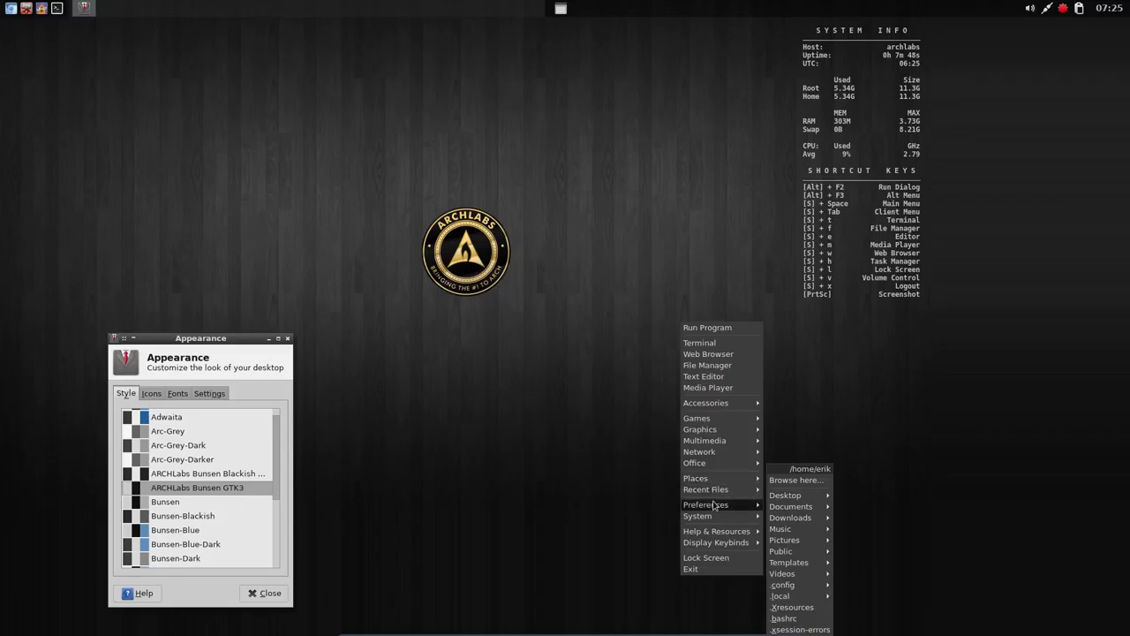
mouse_move(717, 508)
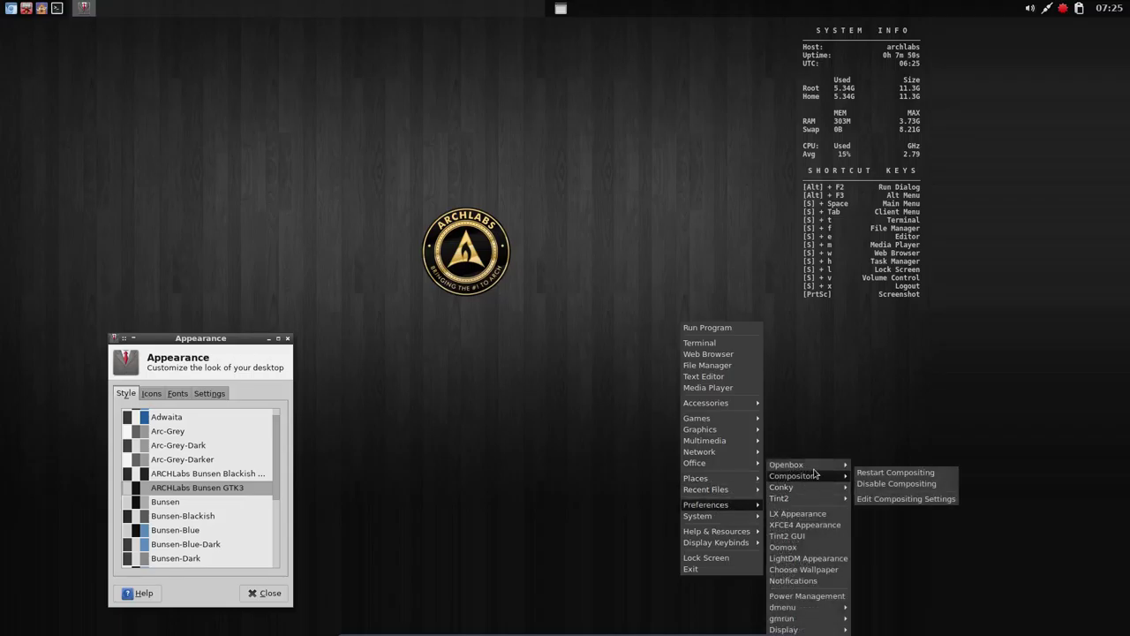
mouse_move(805, 466)
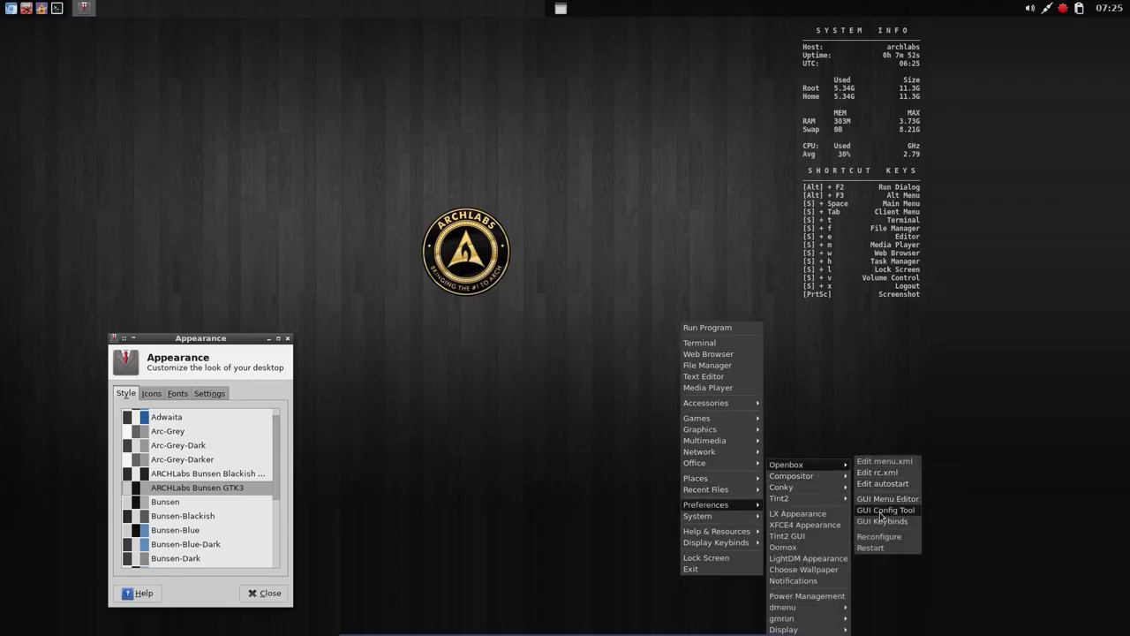